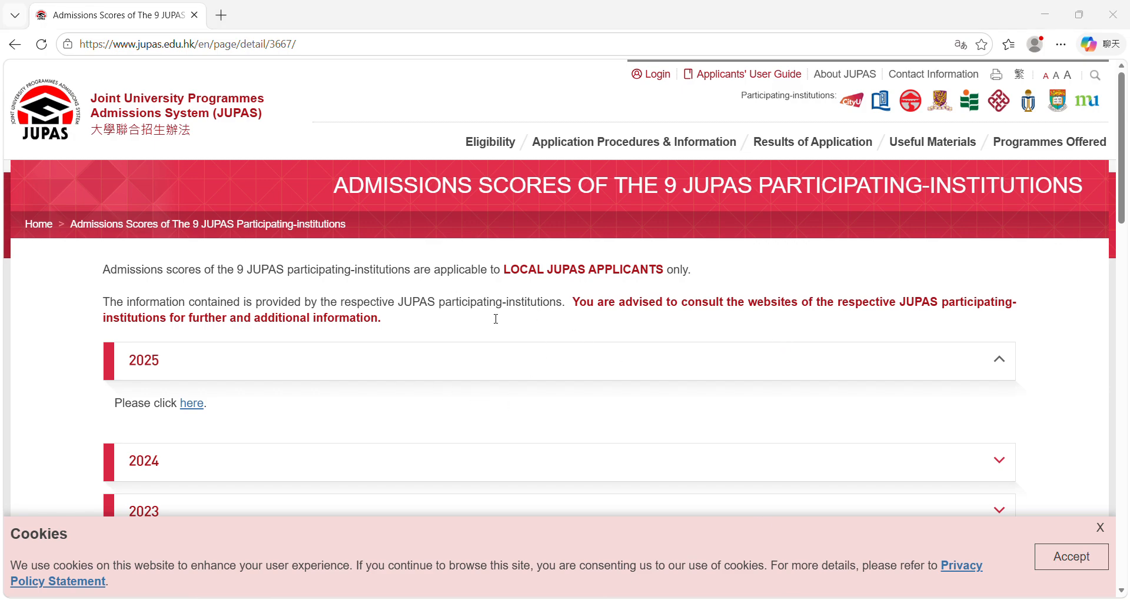
Step: Make a copy of the shared JUPAS Programme Choices 2025-26 FULL v1 spreadsheet and review its READ ME instructions and resources
click(384, 359)
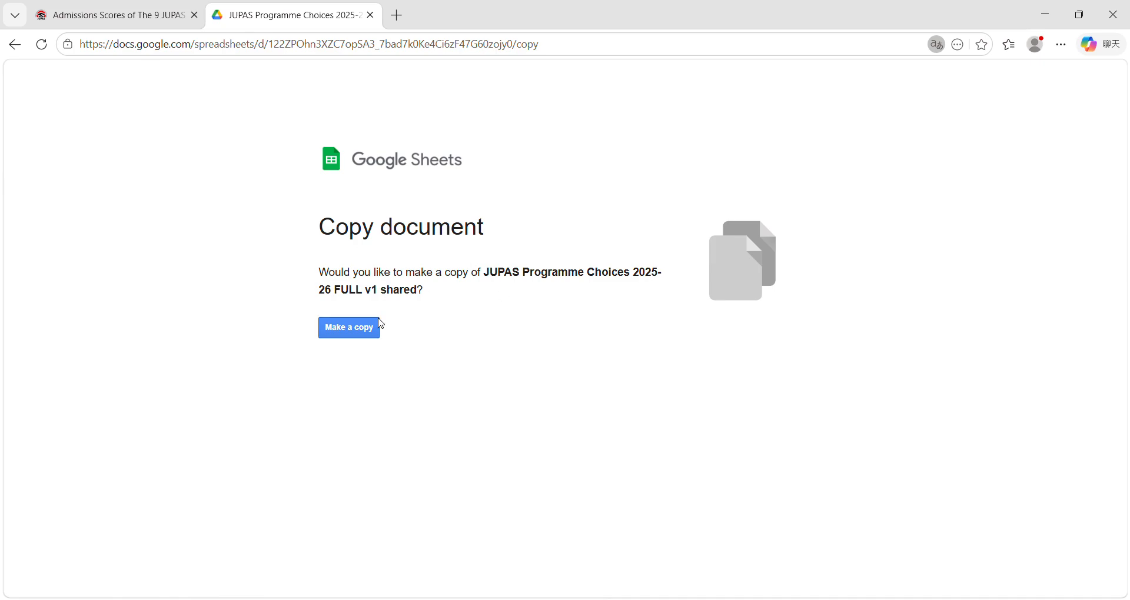
click(357, 331)
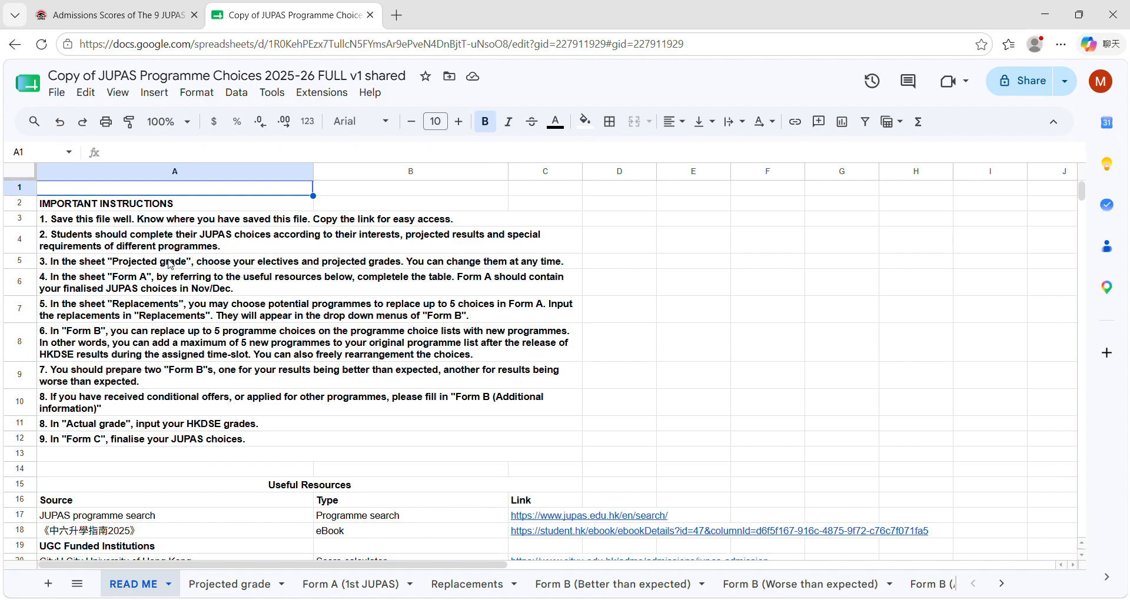
scroll(237, 312, down, 6)
scroll(267, 318, up, 2)
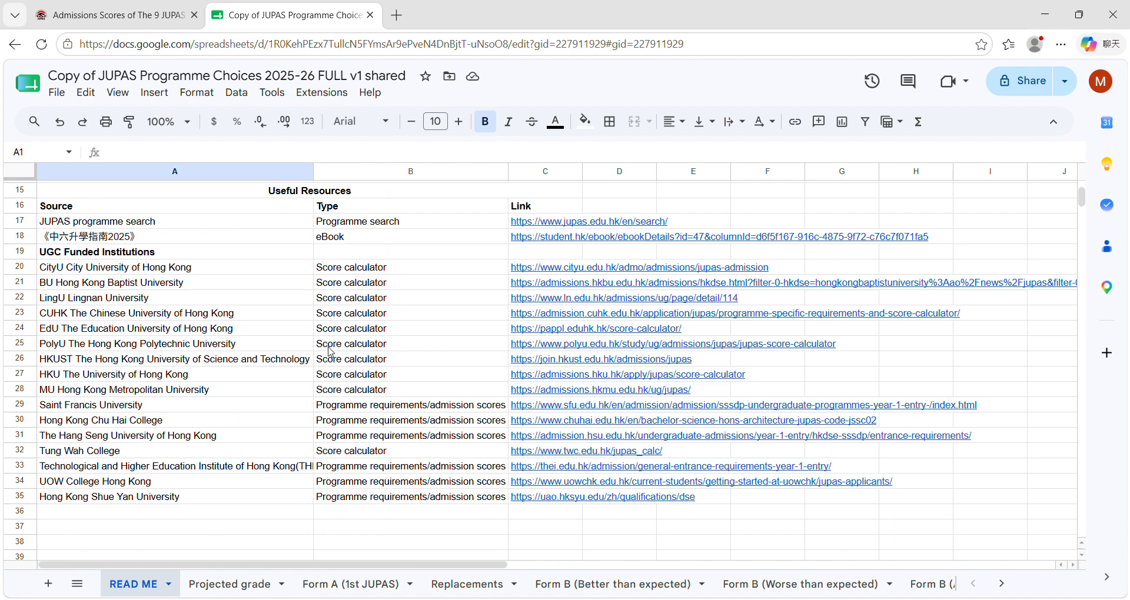
Step: In the Projected grade sheet, set the core subject grades: 中國語文 6, English 6, Mathematics 5 and 公民科 A
click(229, 585)
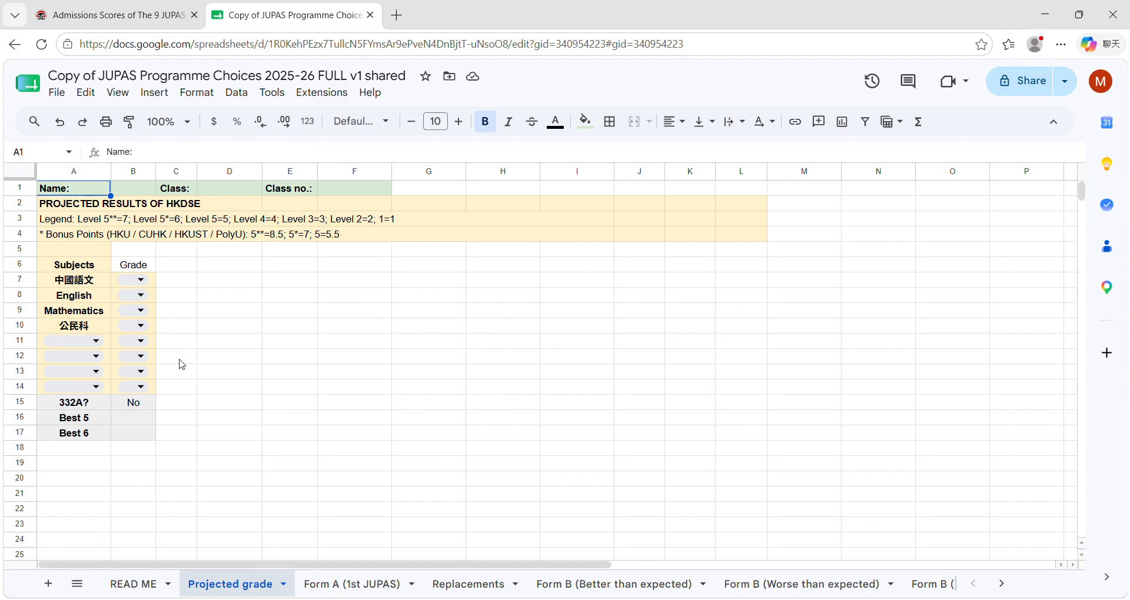
click(139, 285)
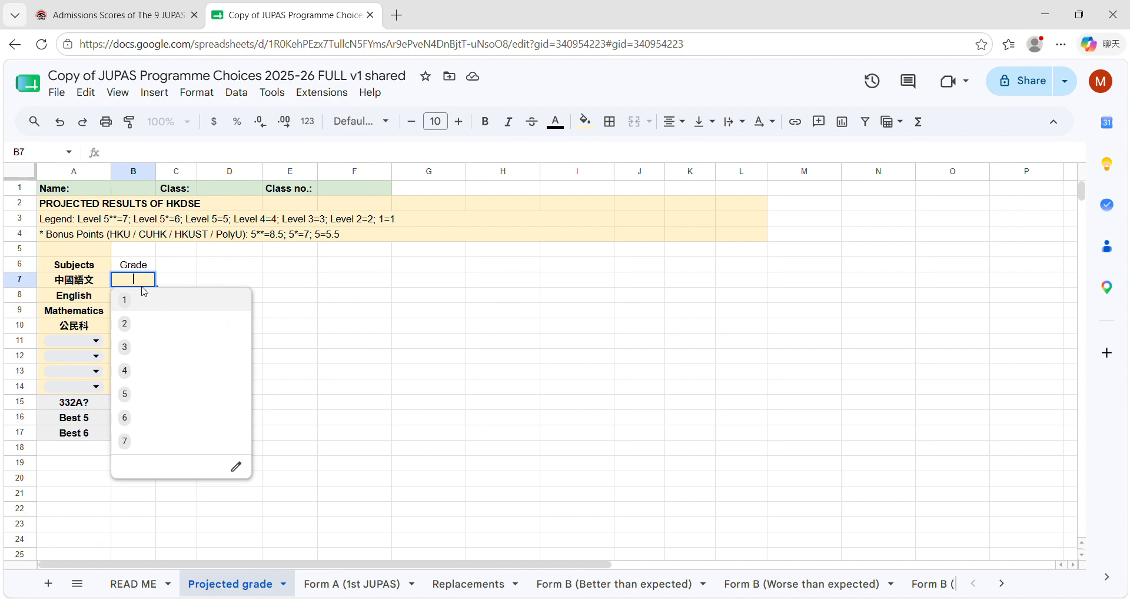
click(144, 422)
click(135, 295)
click(139, 433)
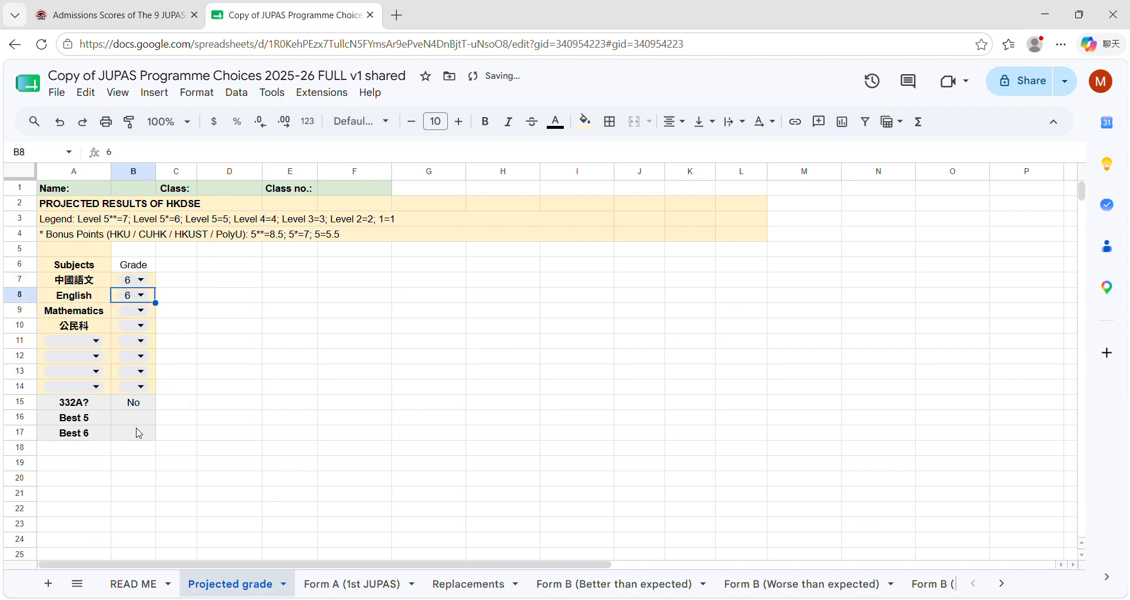
click(140, 311)
click(142, 427)
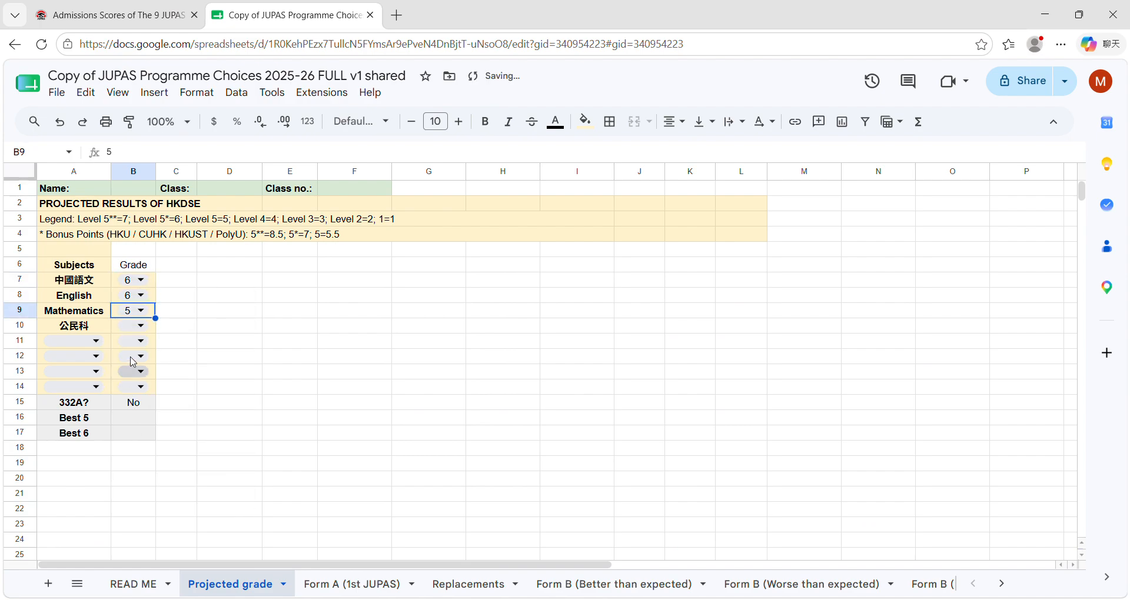
click(134, 326)
click(131, 348)
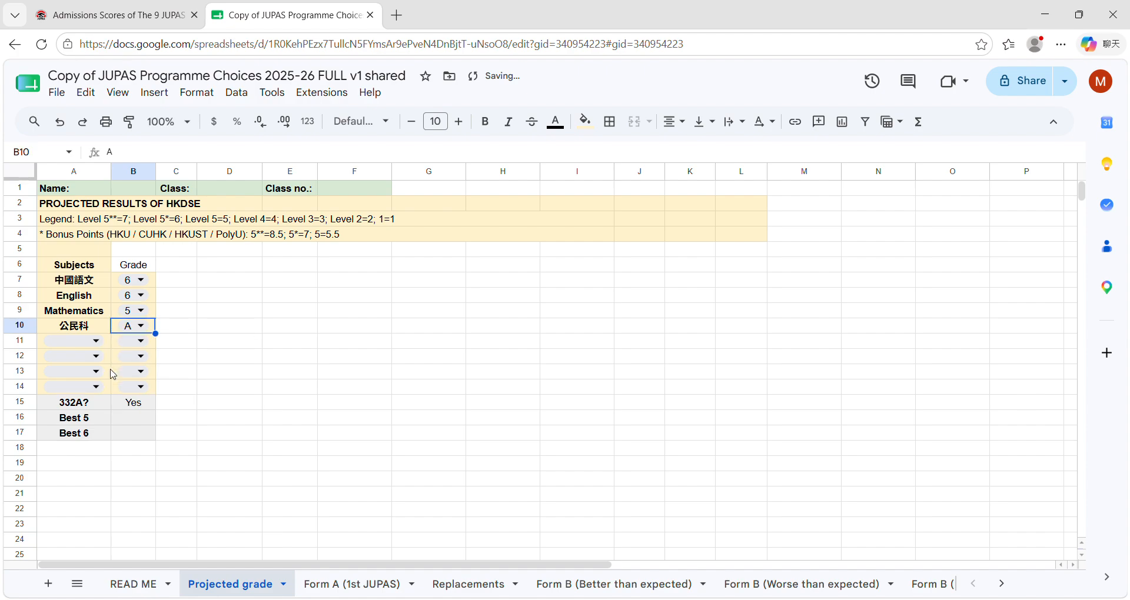
Step: Add the electives M1 with grade 6 and PHY with grade 5 to the projected results
click(96, 340)
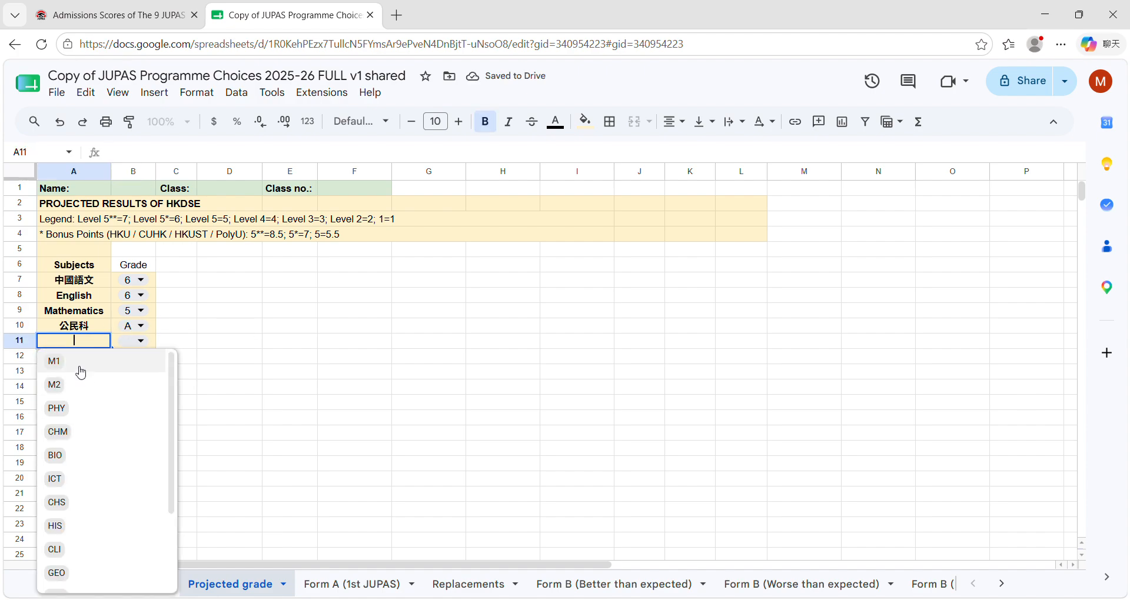
click(81, 366)
click(140, 341)
click(137, 481)
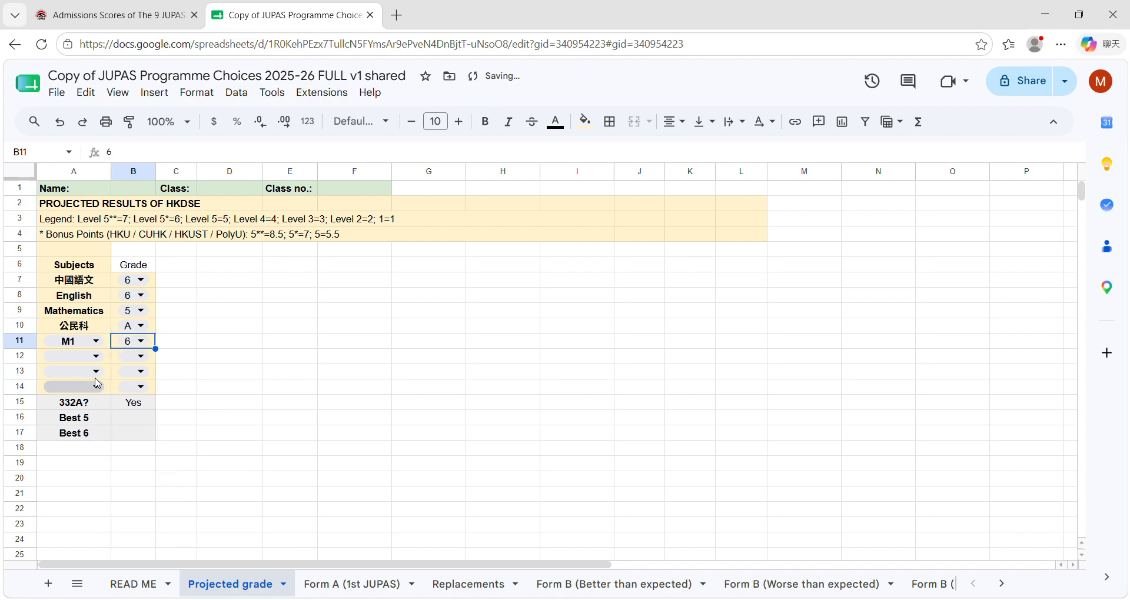
click(94, 356)
click(77, 424)
click(137, 357)
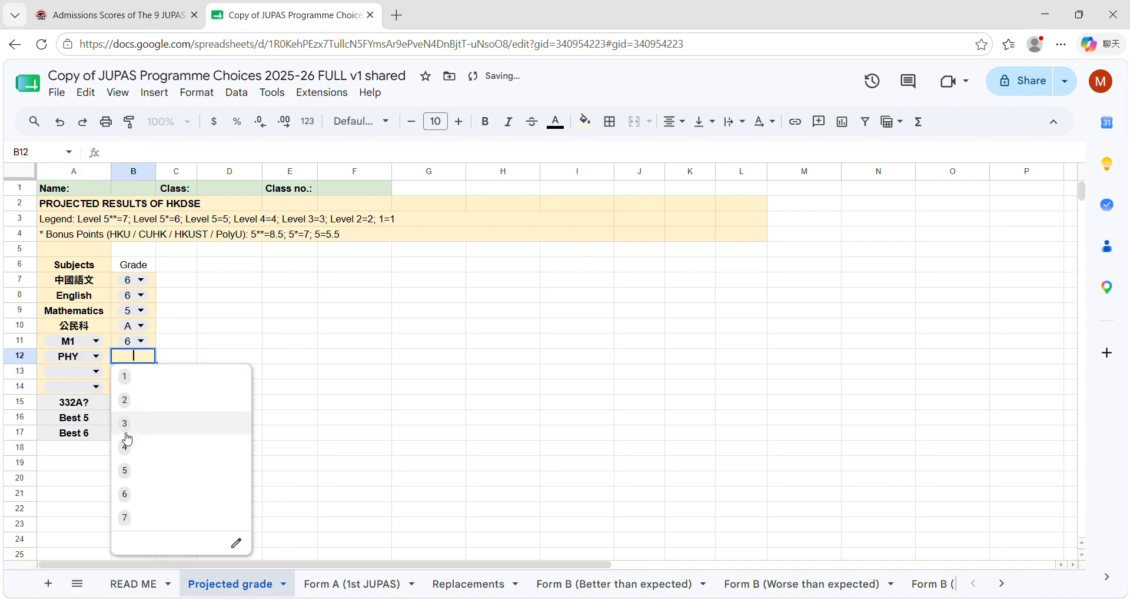
click(125, 471)
Step: Add CHM as the third elective with a projected grade of 5
click(96, 372)
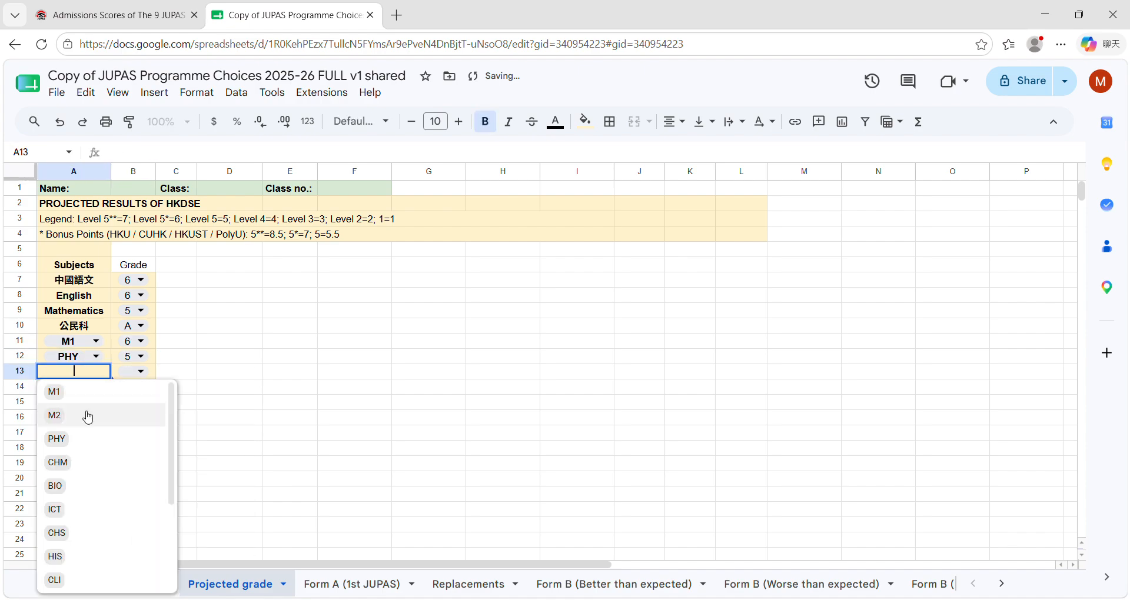
click(76, 462)
click(139, 371)
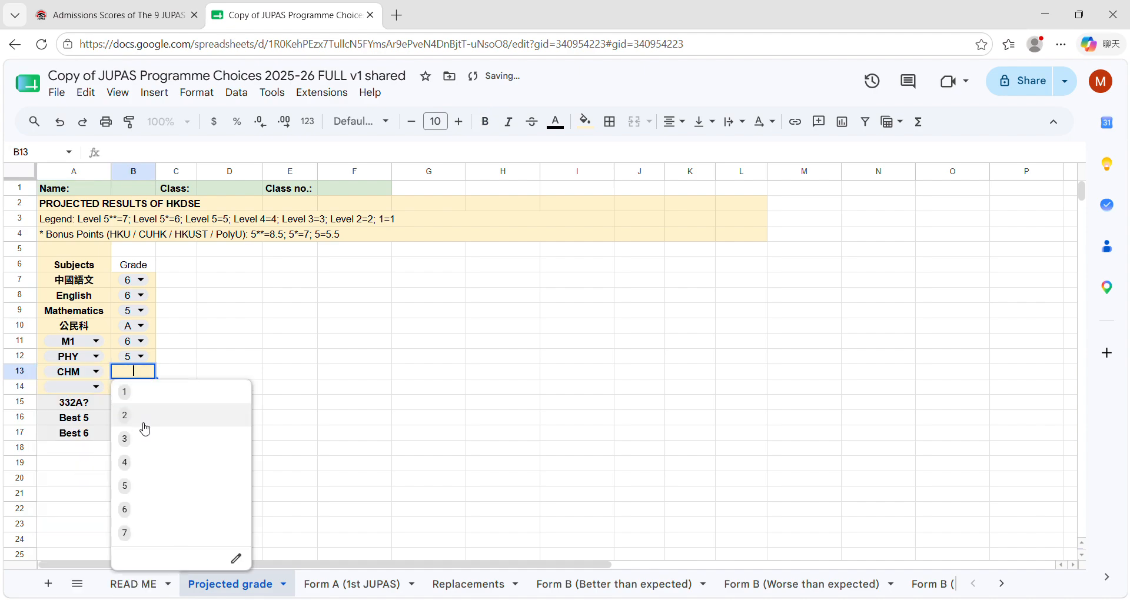
click(141, 486)
click(224, 420)
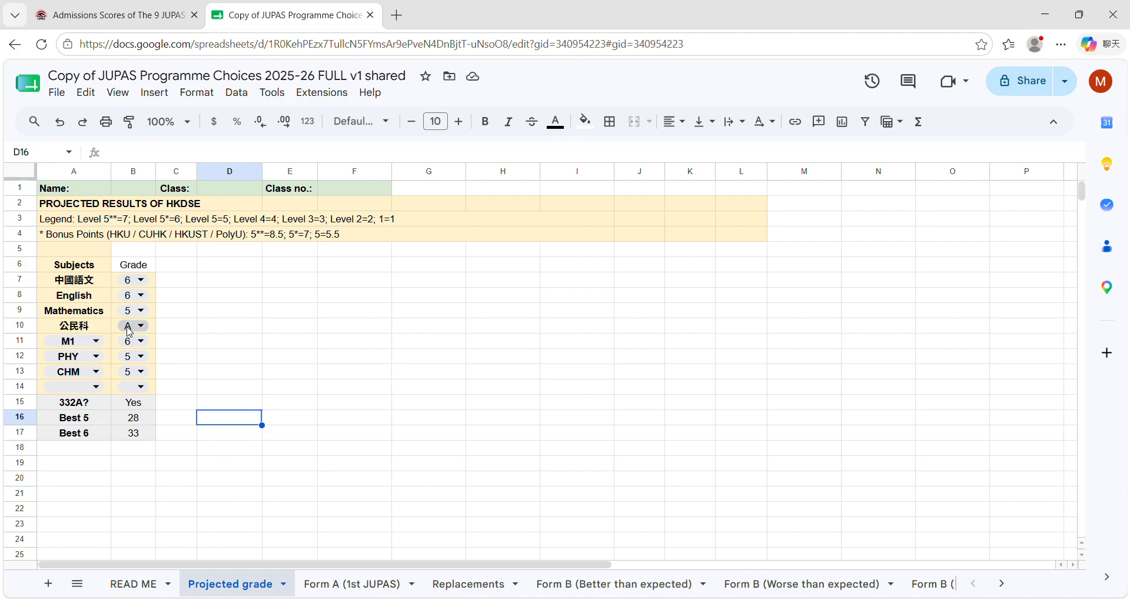
Step: Try a projected English grade of 2
click(131, 296)
click(126, 338)
click(207, 365)
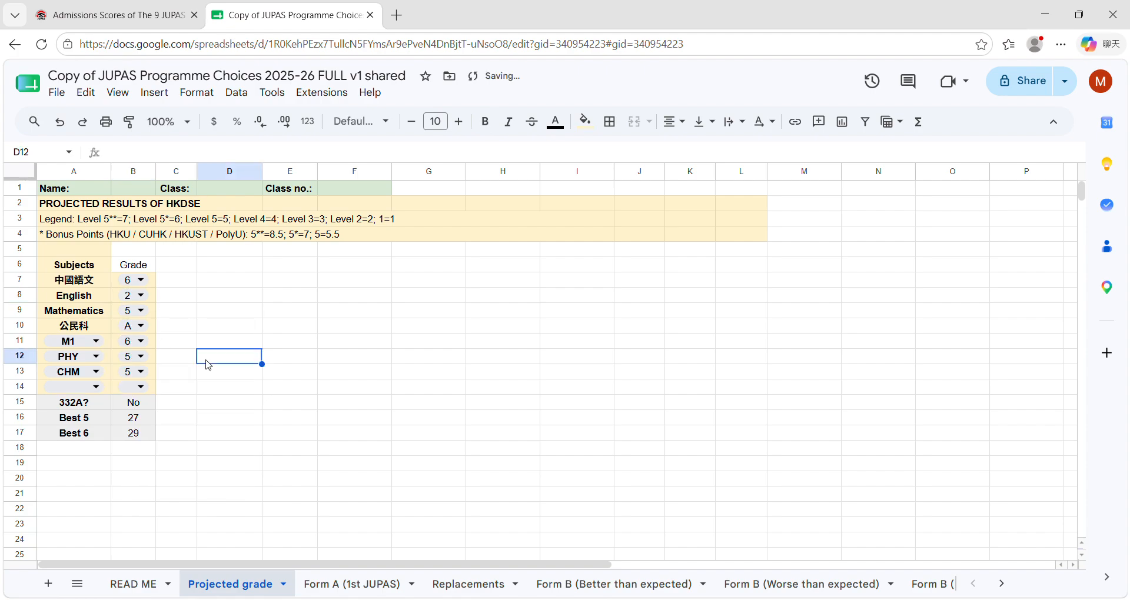
Step: Set the projected English grade to 5
click(135, 299)
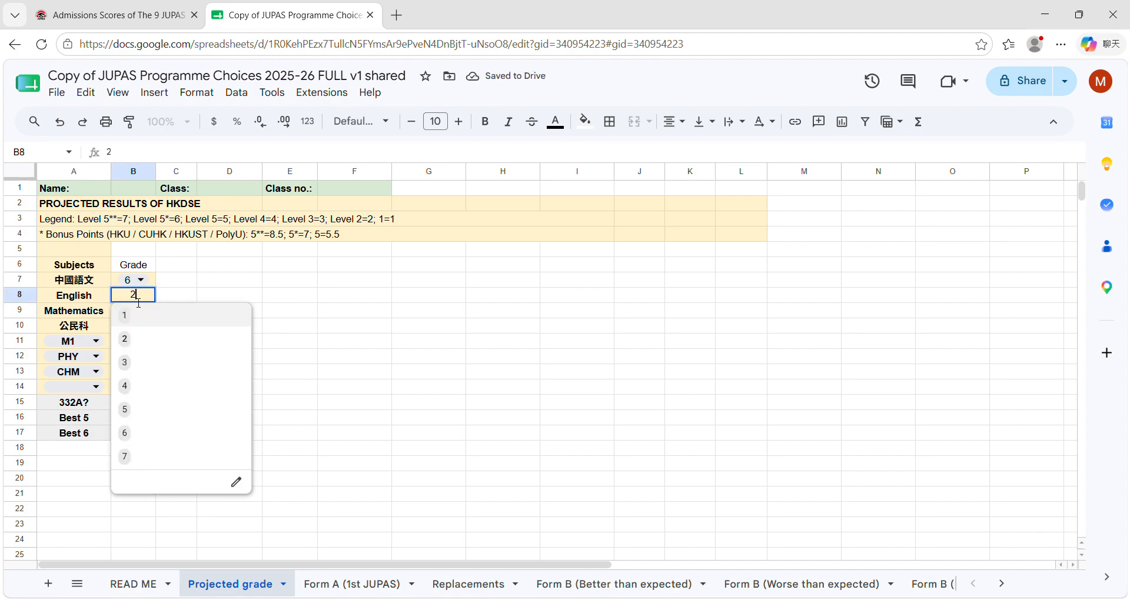
click(136, 405)
click(179, 389)
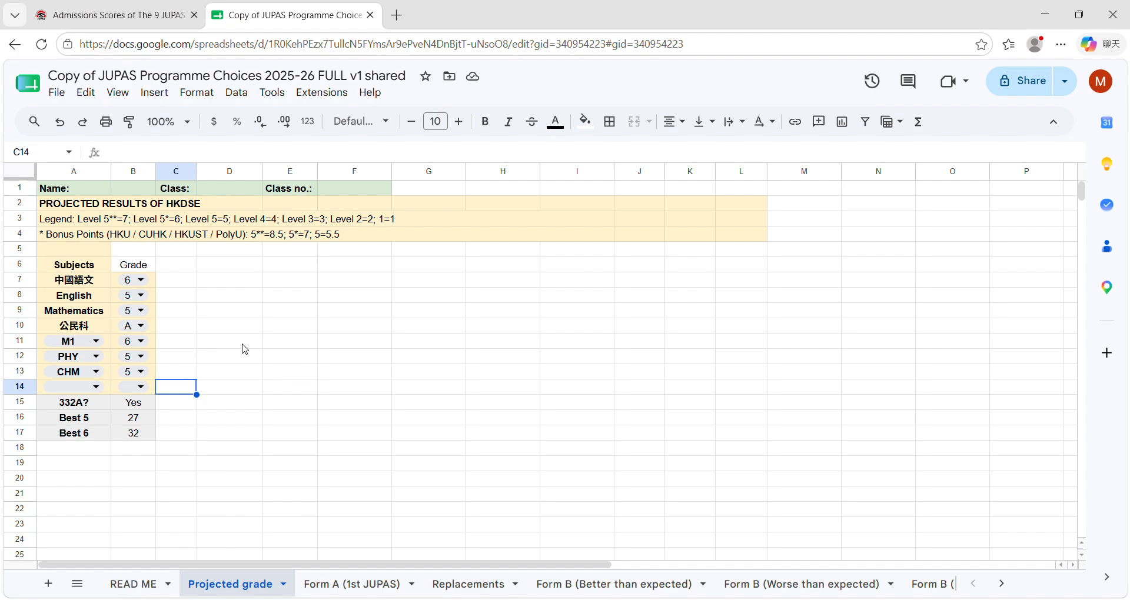
Step: Open the Form A (1st JUPAS) sheet and view the institution options and programme entry for choice A3
click(355, 591)
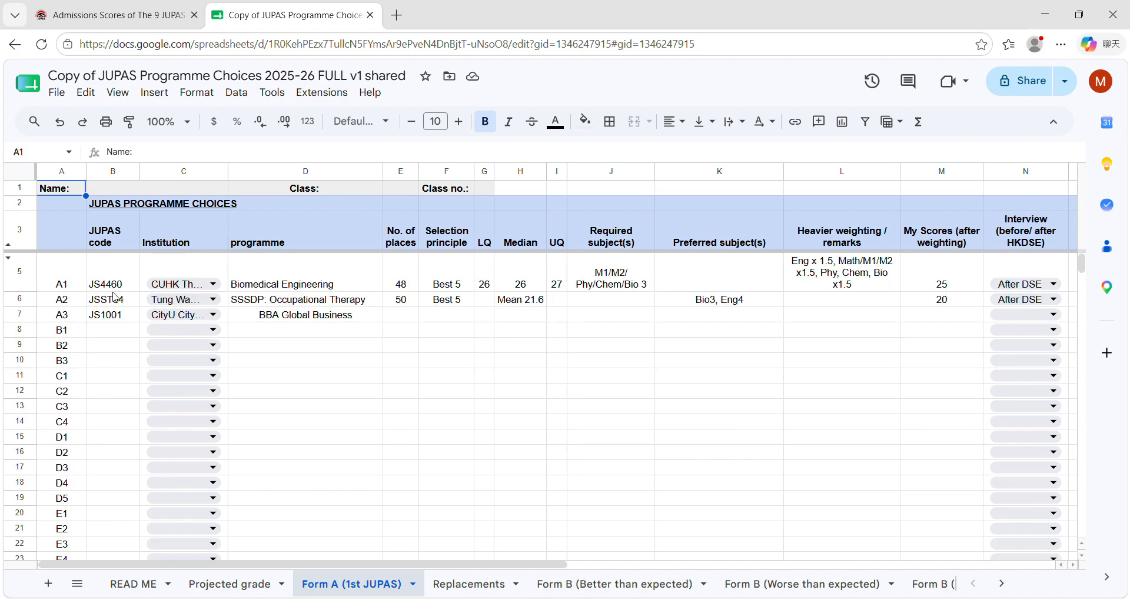
click(199, 316)
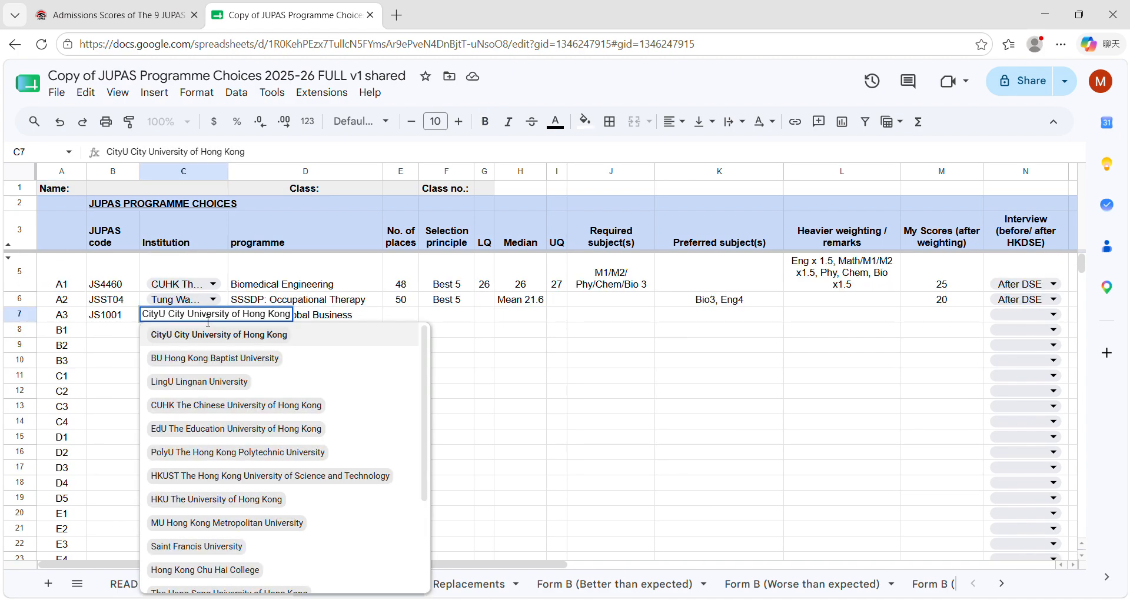
click(290, 301)
click(287, 321)
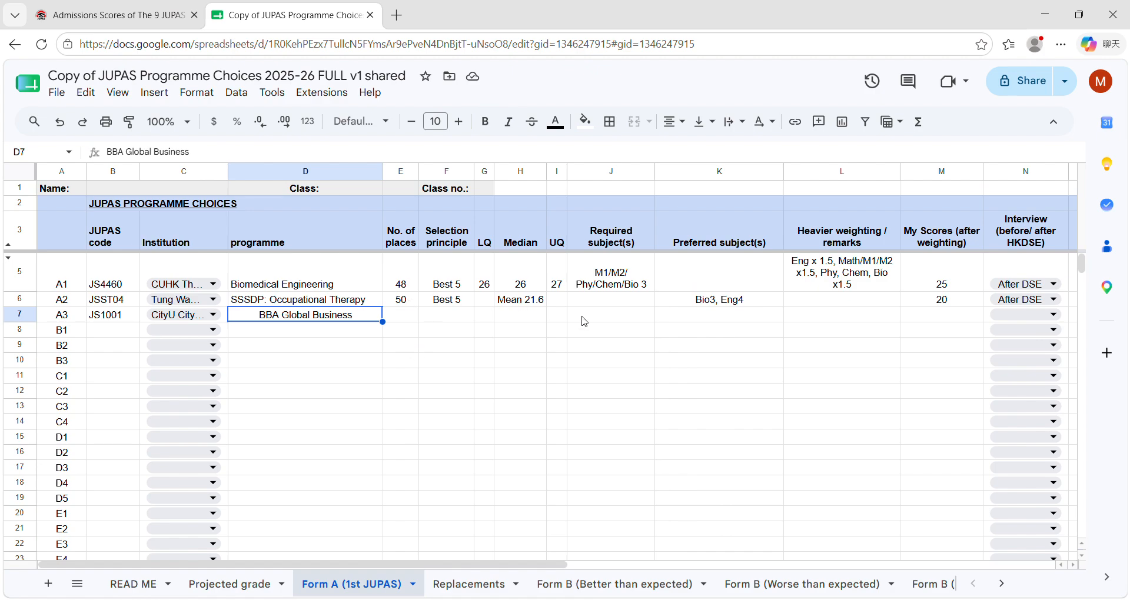
Step: Open the 2025 admissions scores PDF from the JUPAS website and examine the City University of Hong Kong programme tables
click(115, 18)
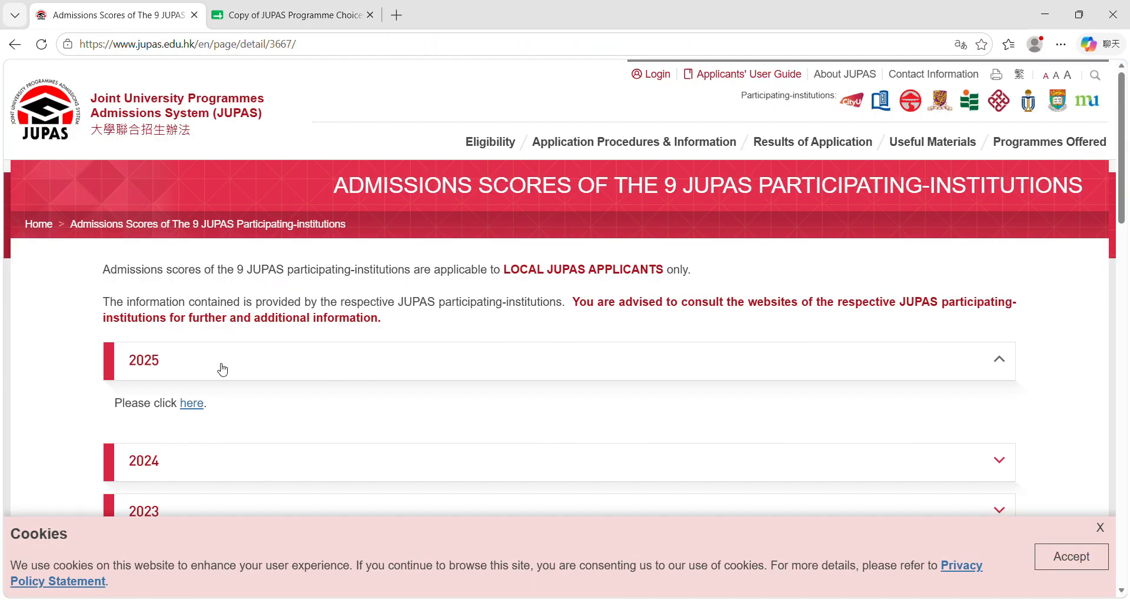
click(203, 405)
scroll(532, 294, down, 2)
scroll(532, 294, down, 20)
scroll(531, 279, up, 7)
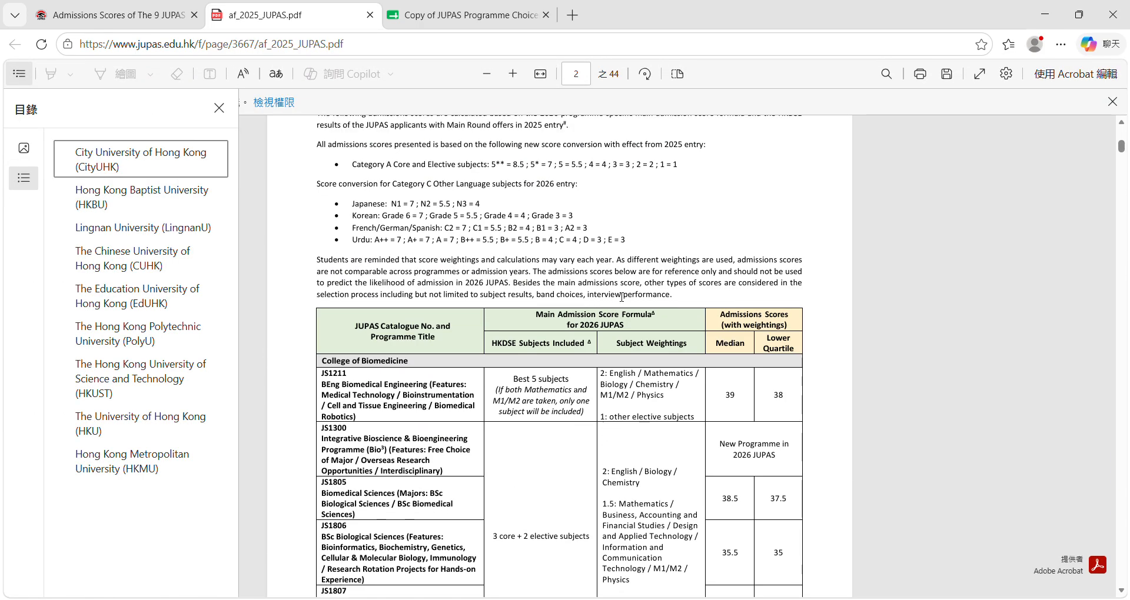
scroll(622, 297, up, 3)
scroll(631, 355, down, 6)
scroll(631, 356, down, 3)
scroll(728, 328, up, 2)
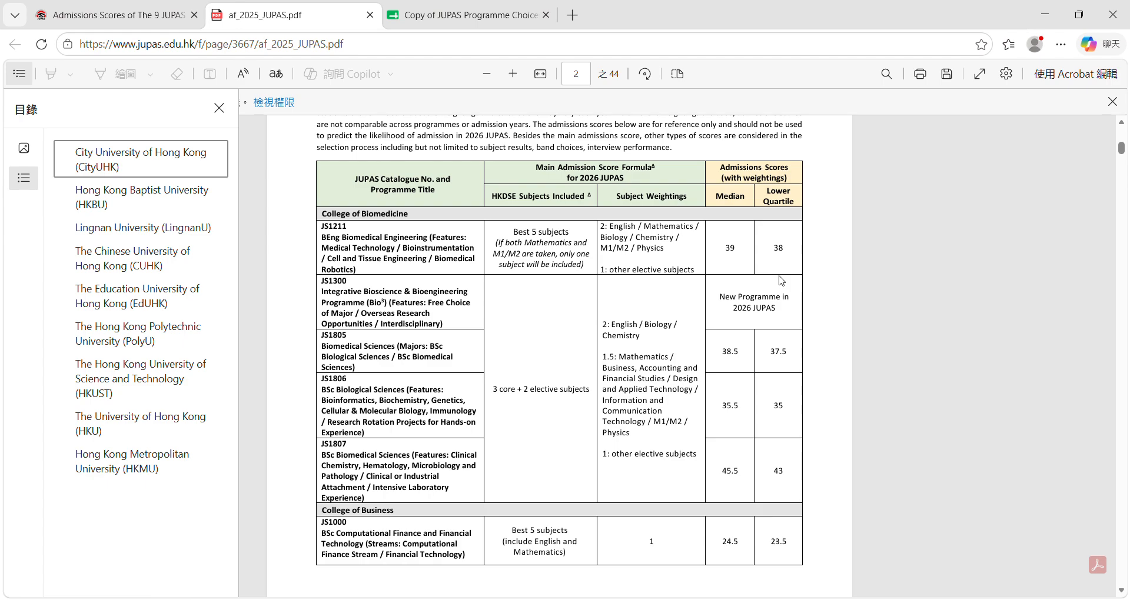
scroll(587, 383, down, 15)
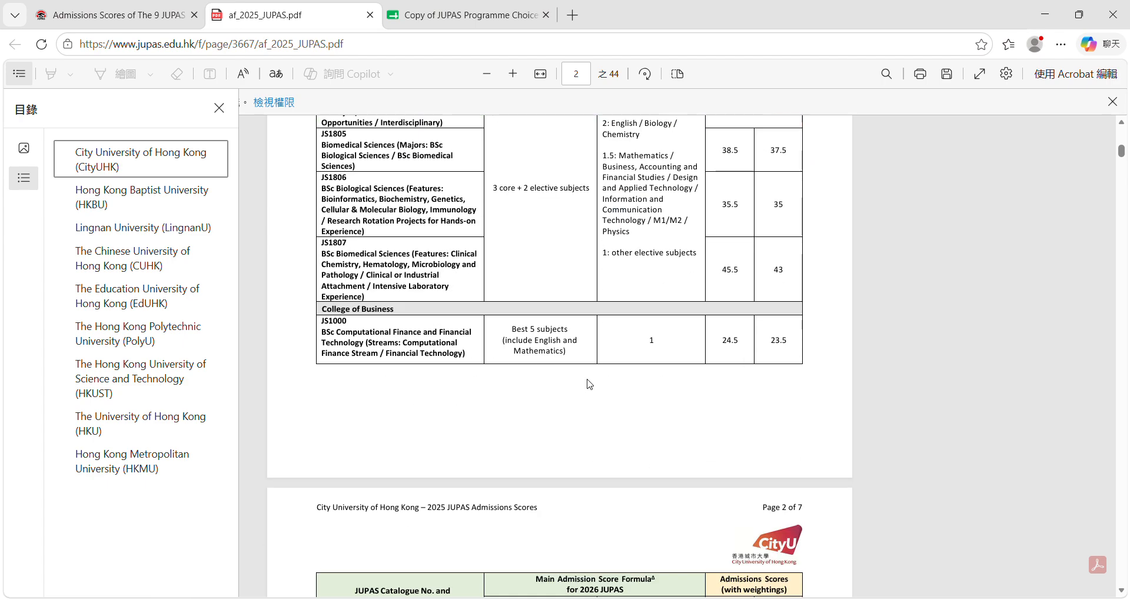
scroll(601, 344, down, 1)
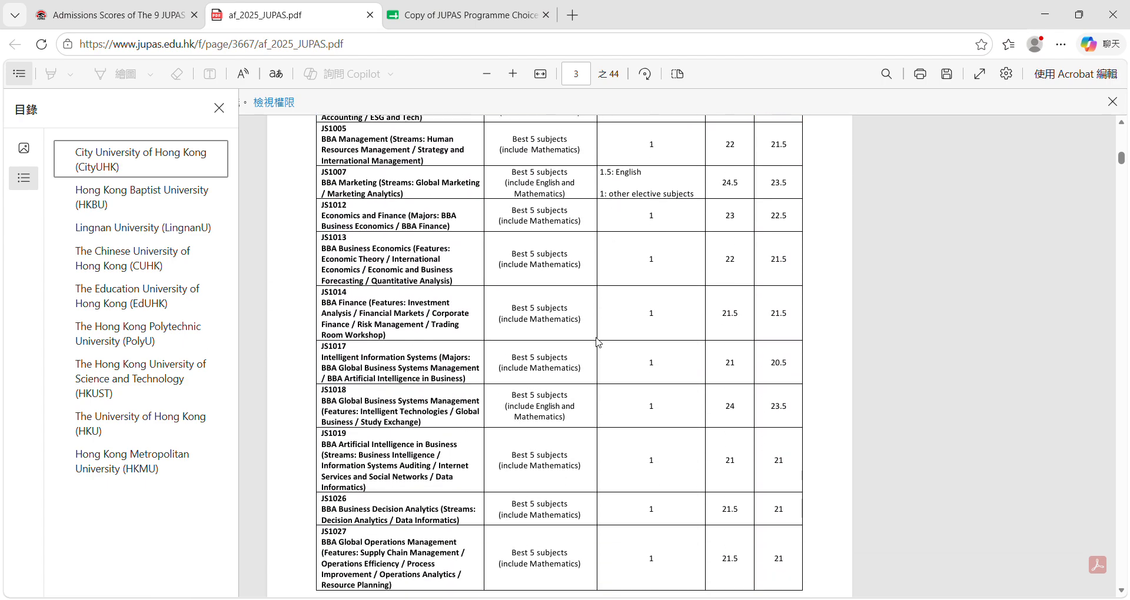
scroll(535, 296, down, 4)
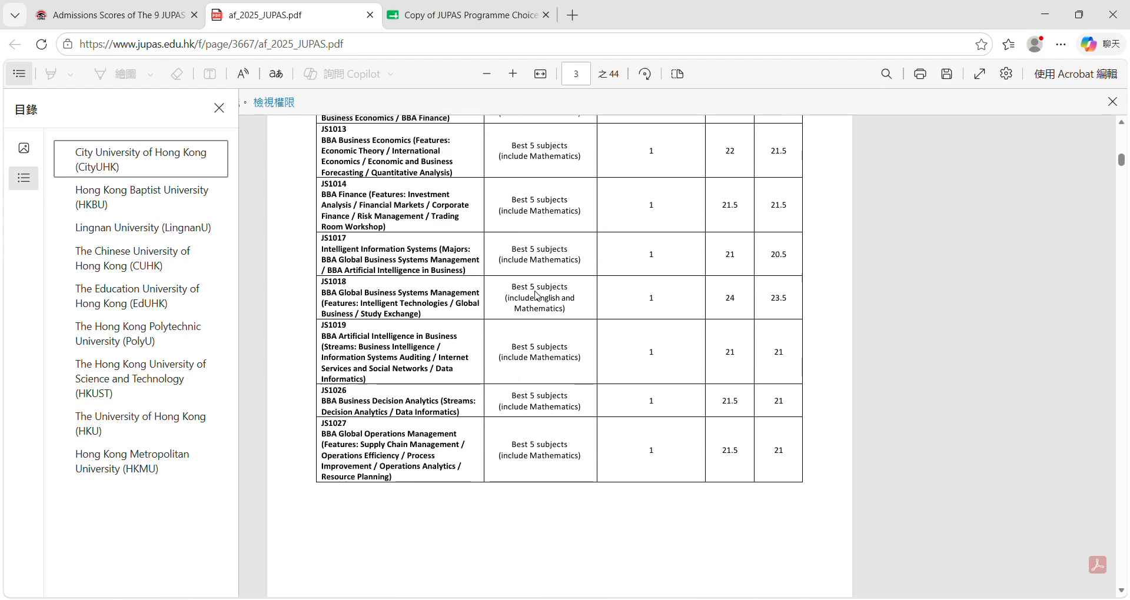
click(422, 23)
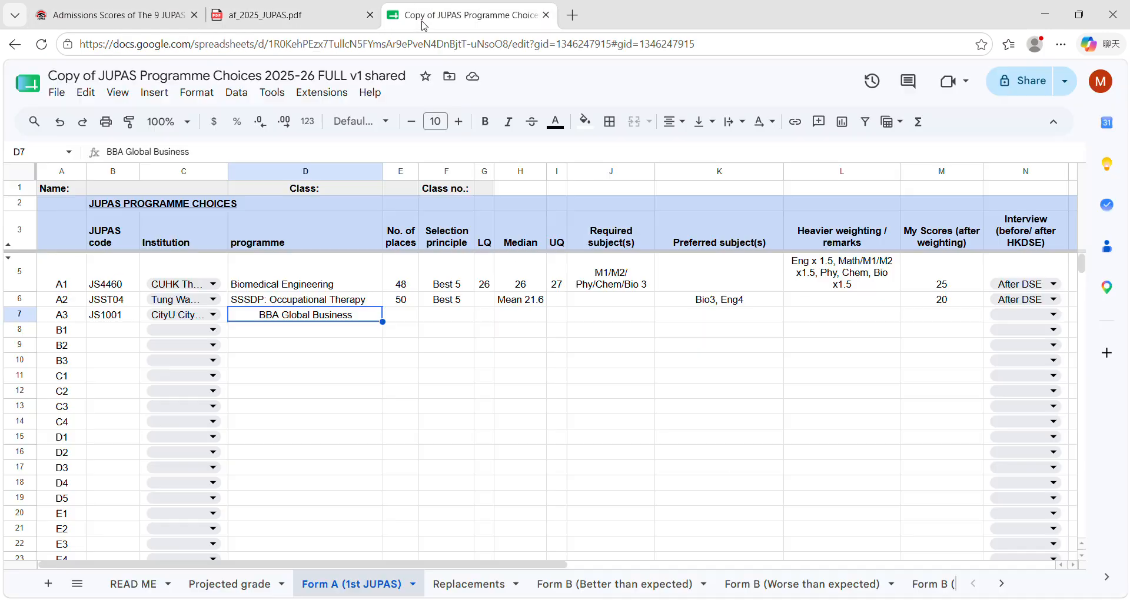
scroll(435, 312, right, 1)
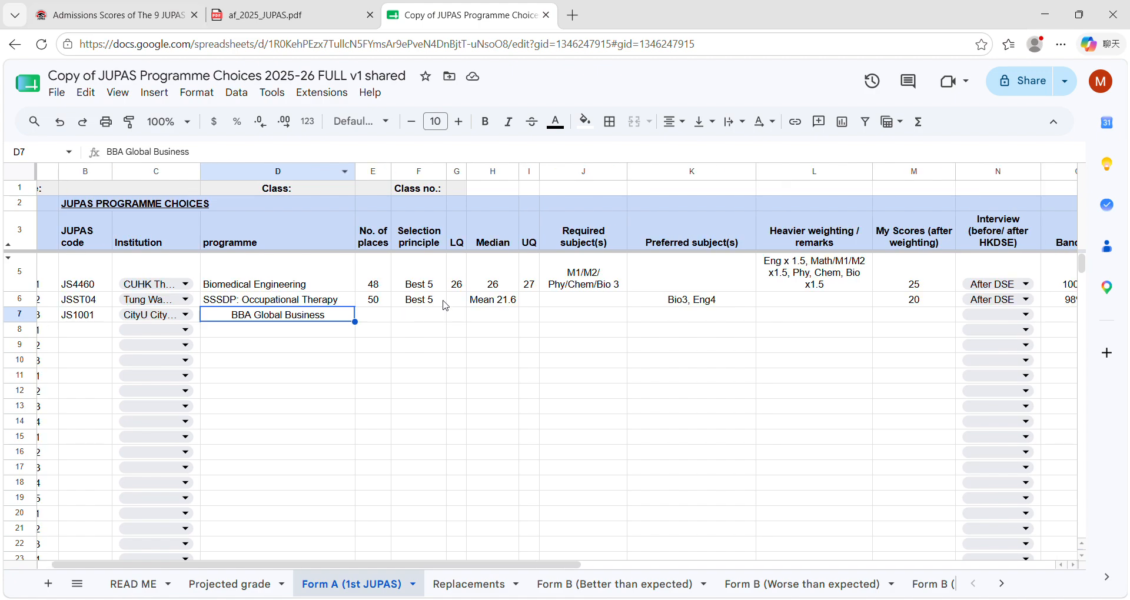
click(117, 16)
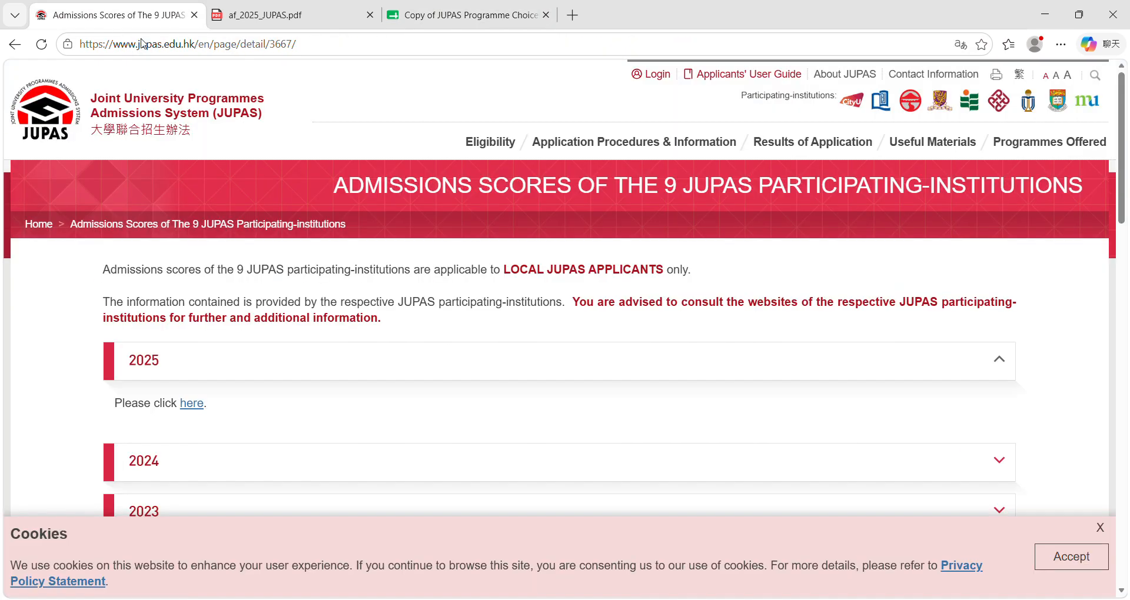
click(253, 16)
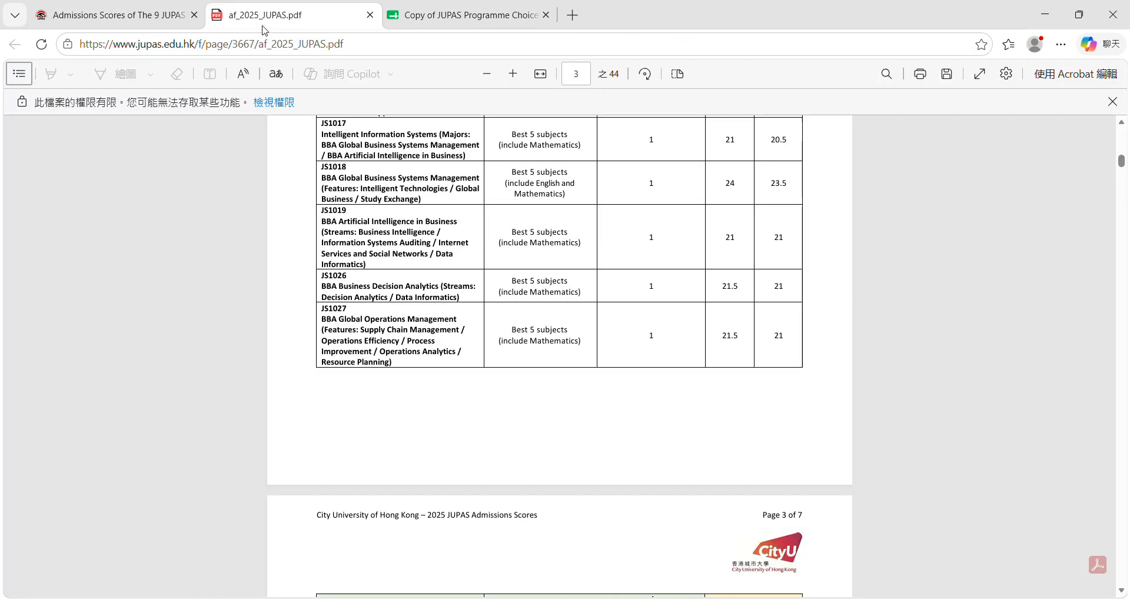
Step: Return to Form A, view the useful-resource links and projected grades, and open the CityU JUPAS admission link for choice A3
click(481, 16)
drag(559, 564, 784, 582)
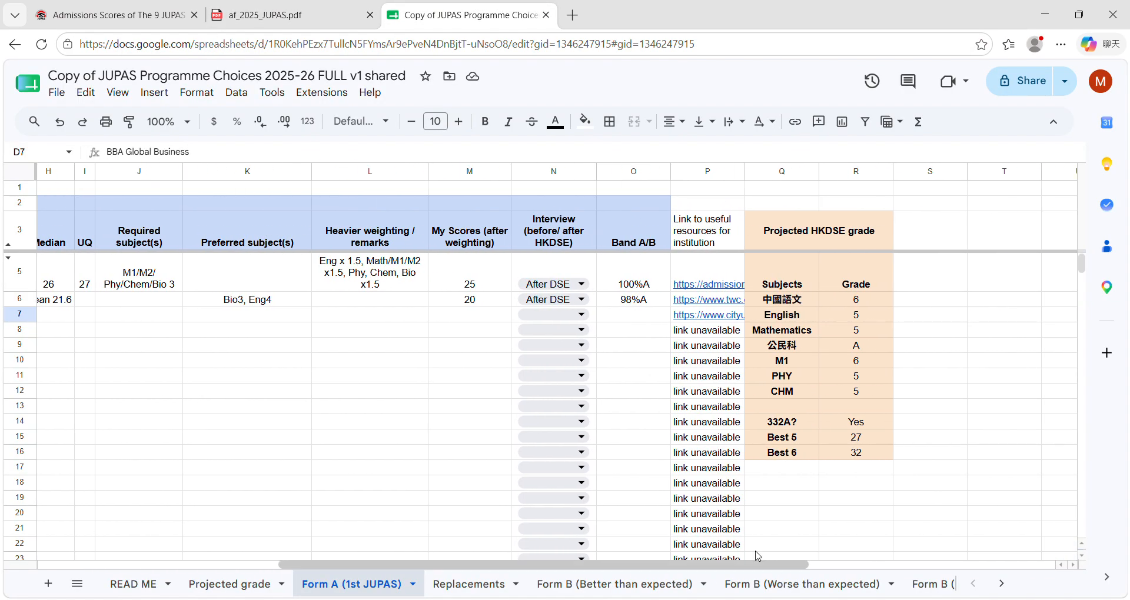
mouse_move(716, 319)
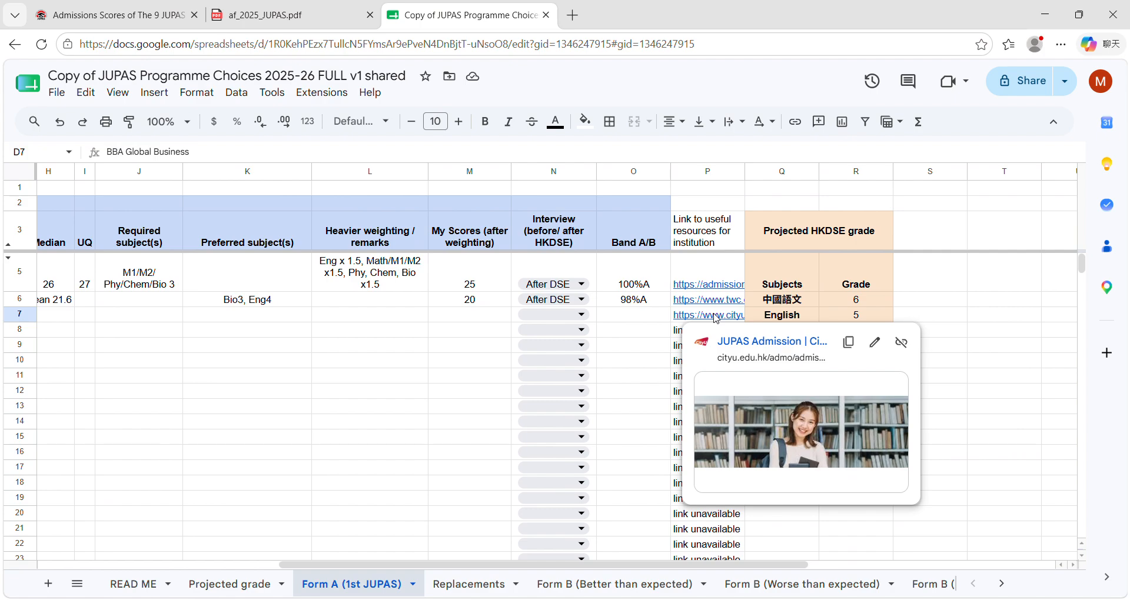
drag(513, 566, 369, 568)
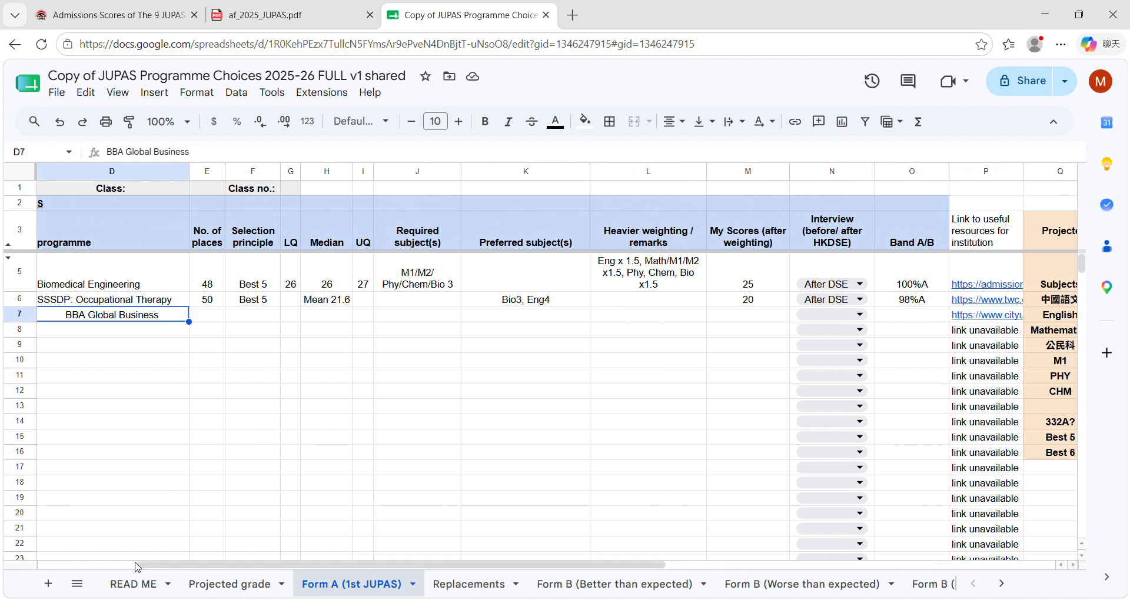
drag(176, 565, 79, 564)
drag(329, 565, 569, 565)
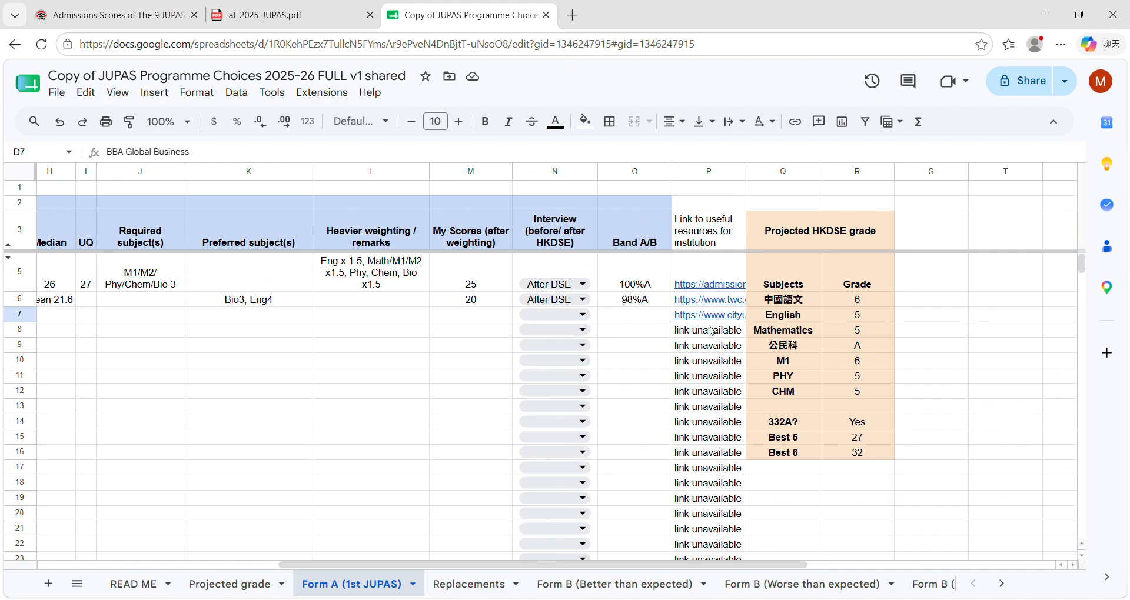
mouse_move(714, 321)
click(739, 342)
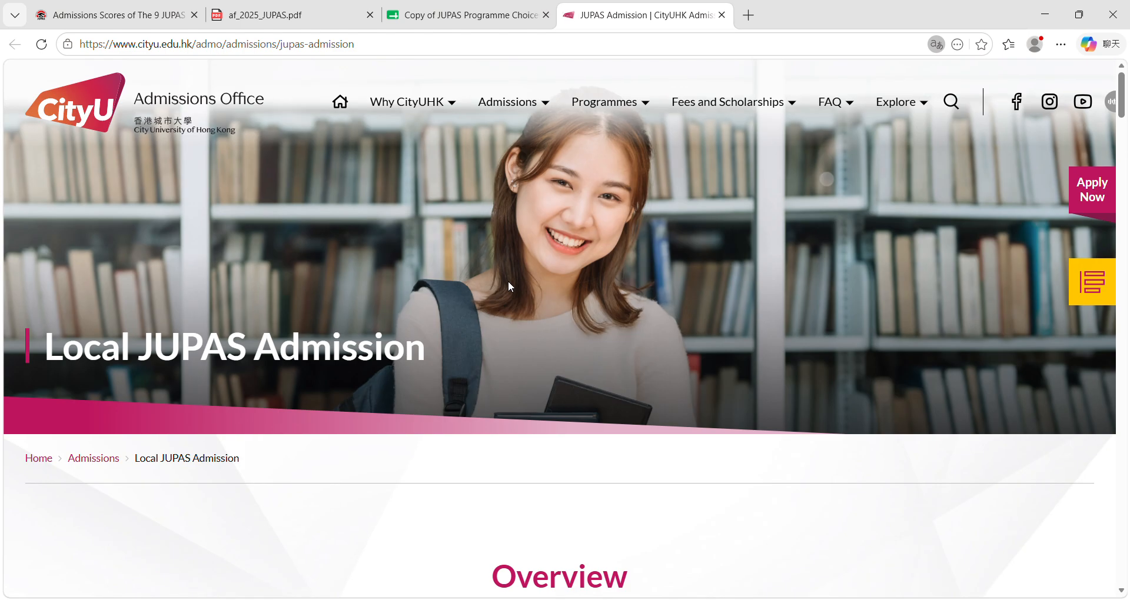
Step: Examine the score calculator and Flexible Admissions Arrangement sections on the CityU Local JUPAS Admission page
scroll(510, 283, down, 10)
scroll(530, 281, down, 5)
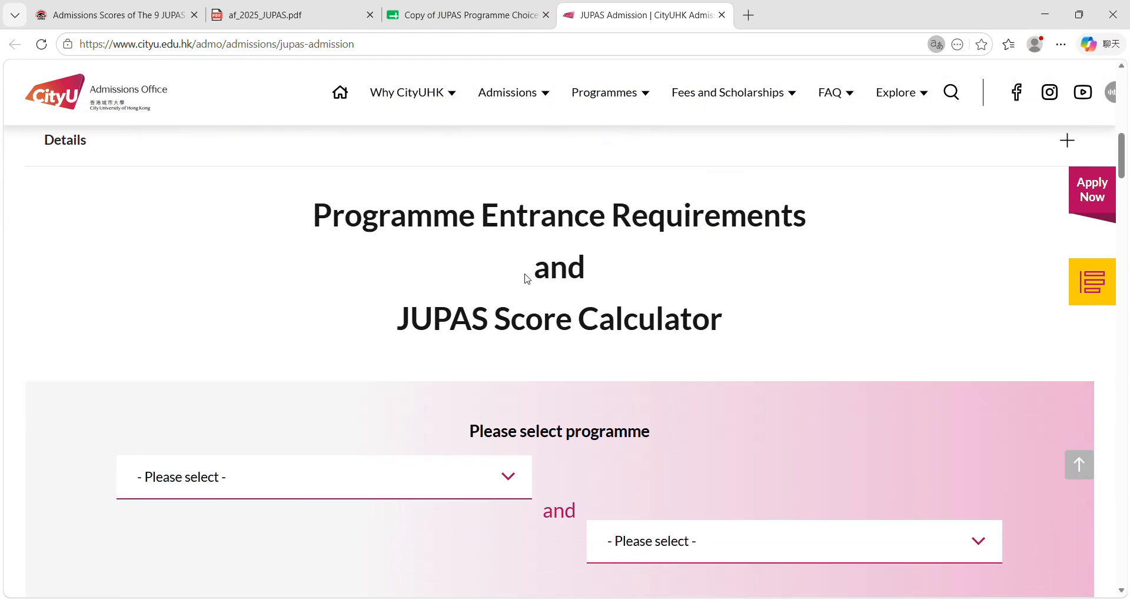
scroll(622, 380, down, 7)
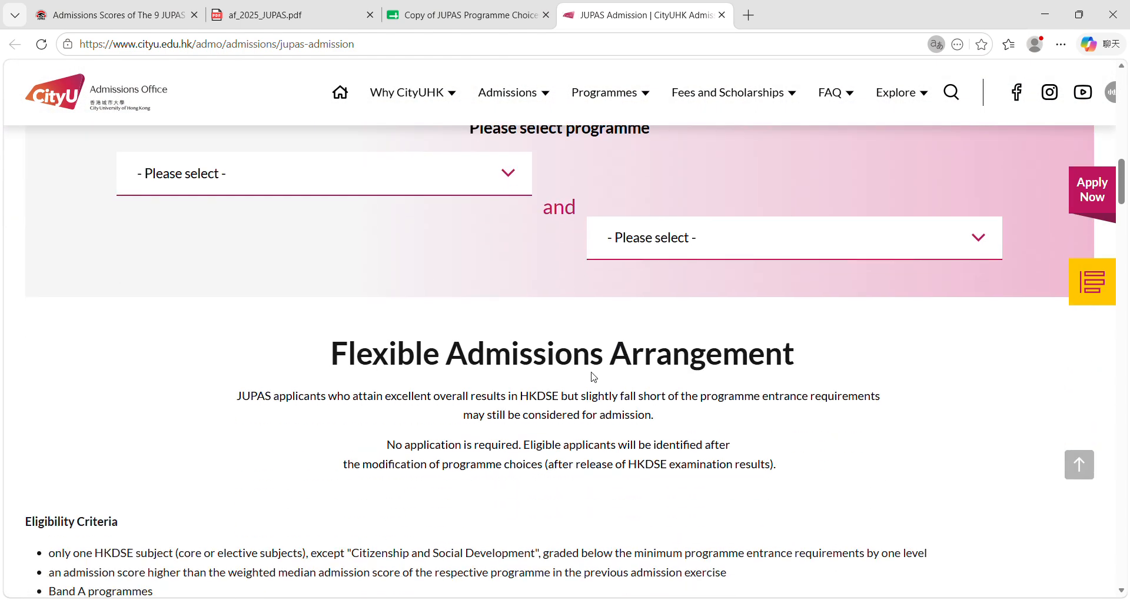
scroll(524, 313, down, 2)
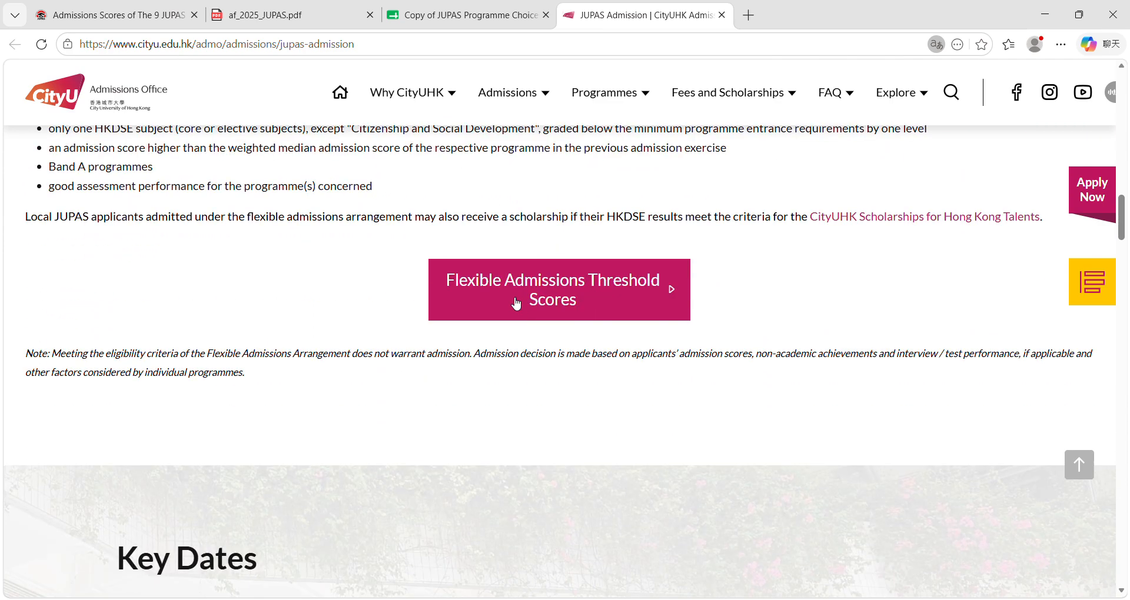
Step: Return to the JUPAS Programme Choices spreadsheet and review the columns of Form A for choices A1 to A3
click(429, 18)
click(479, 321)
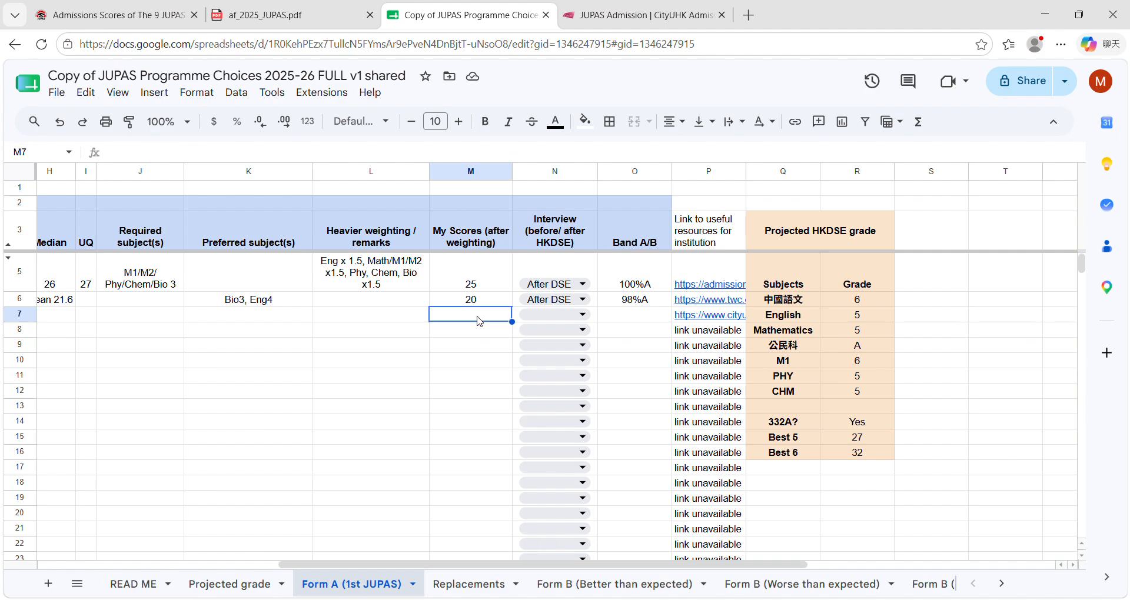
drag(495, 565, 369, 564)
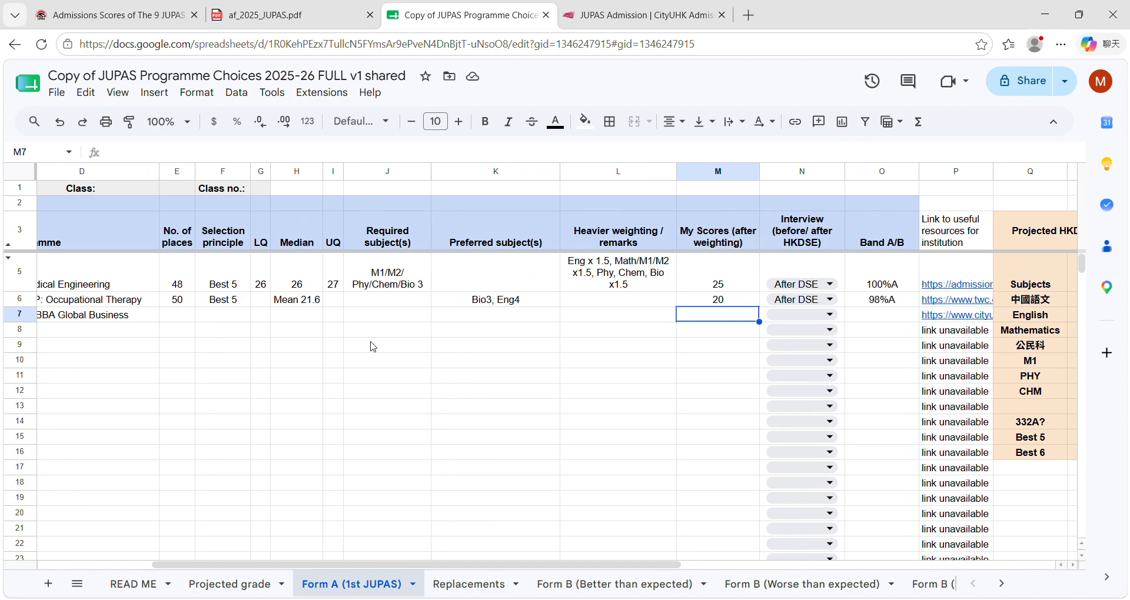
scroll(376, 377, left, 4)
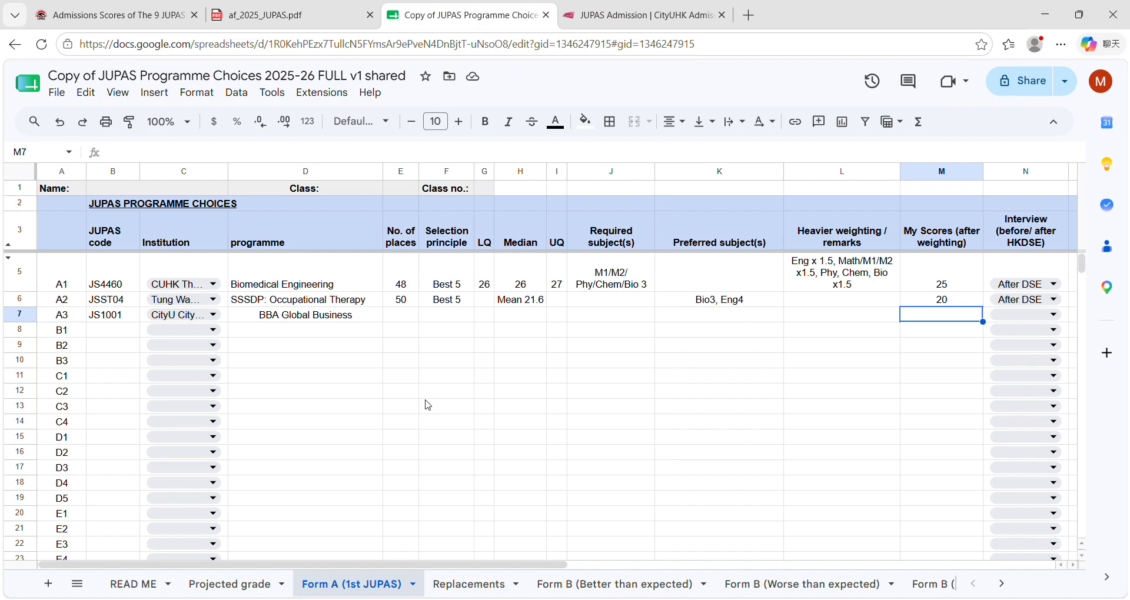
Step: Review the Replacements sheet and compare it with the choices in Form B (Better than expected) and Form A
click(469, 584)
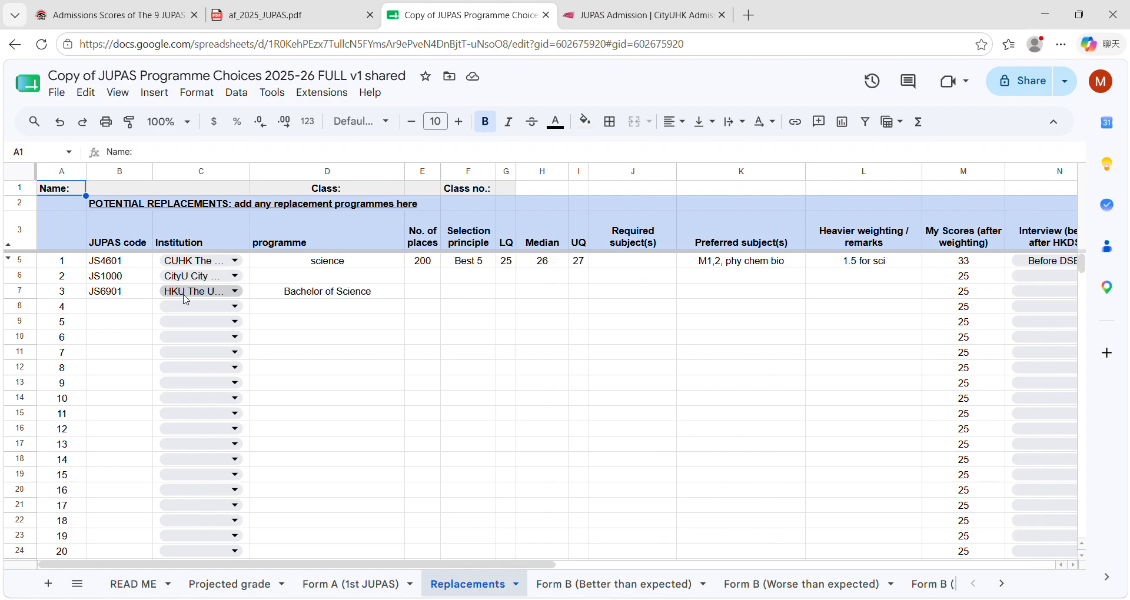
scroll(312, 339, down, 2)
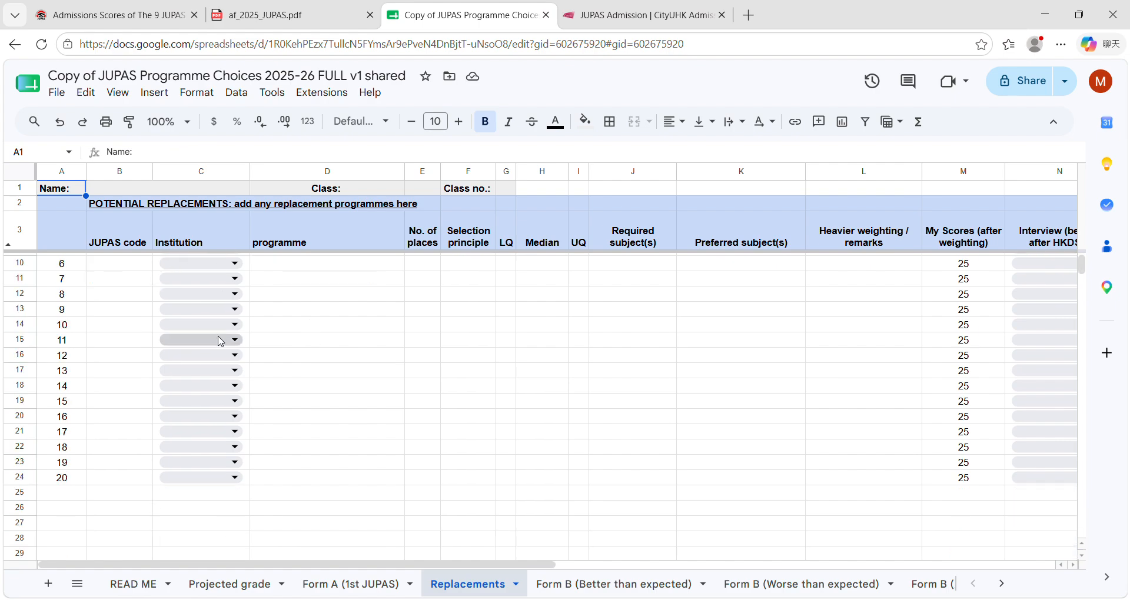
scroll(264, 405, up, 2)
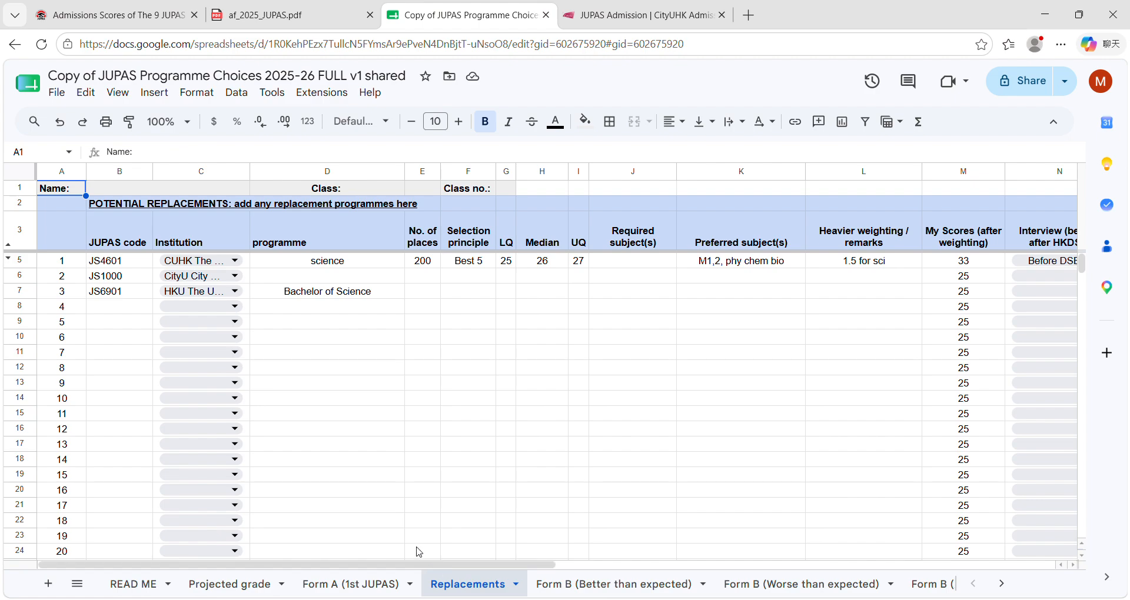
click(597, 586)
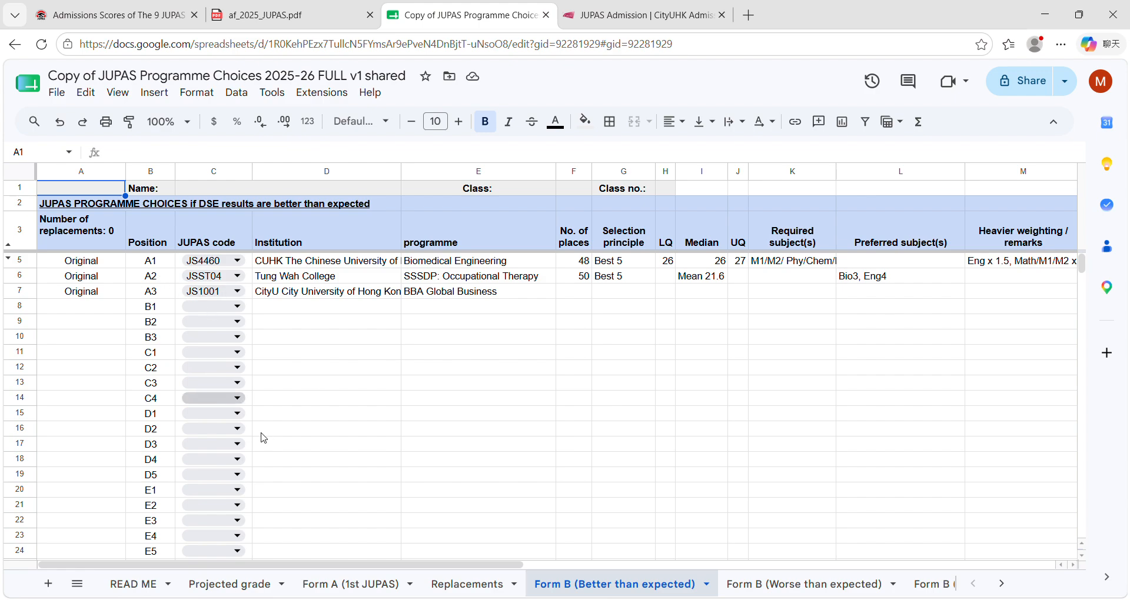
click(352, 582)
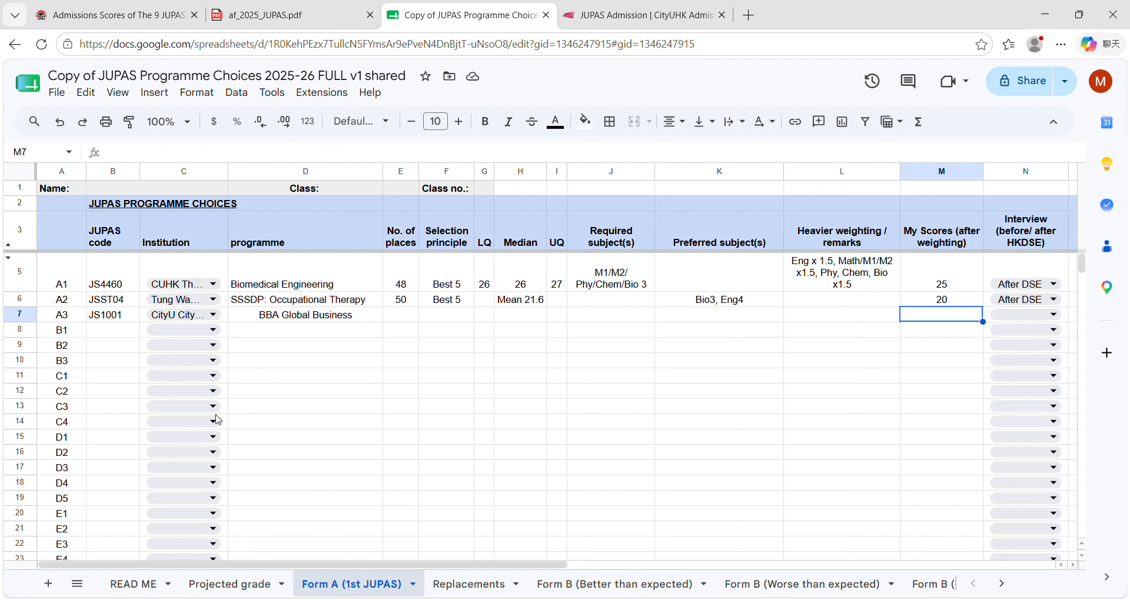
click(468, 584)
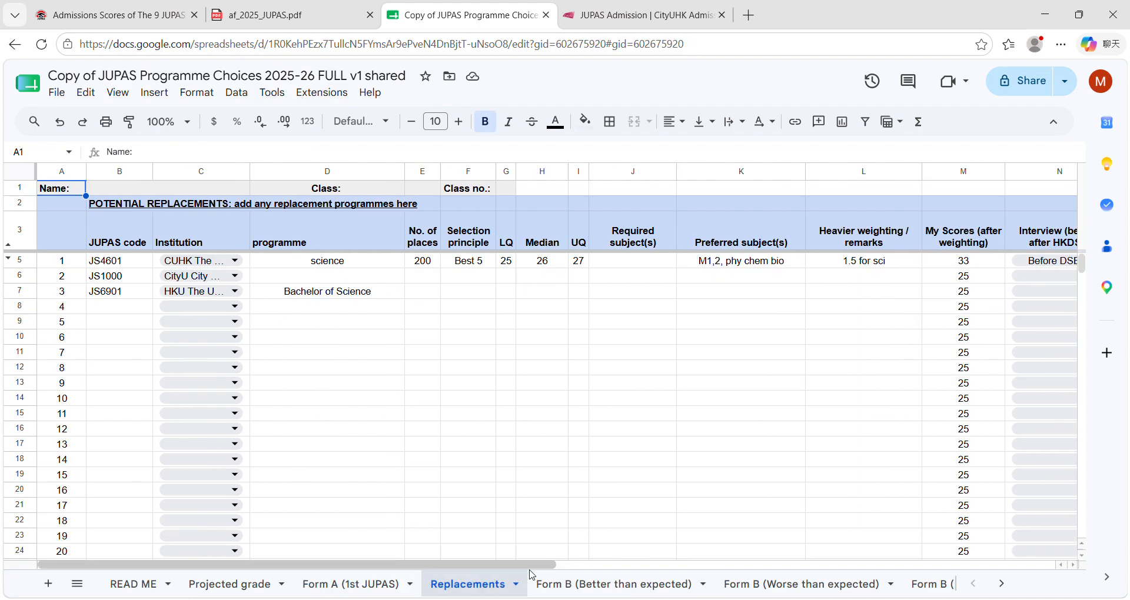
Step: In Form B (Better than expected), set the JUPAS code of choice B1 to JS1000
click(614, 584)
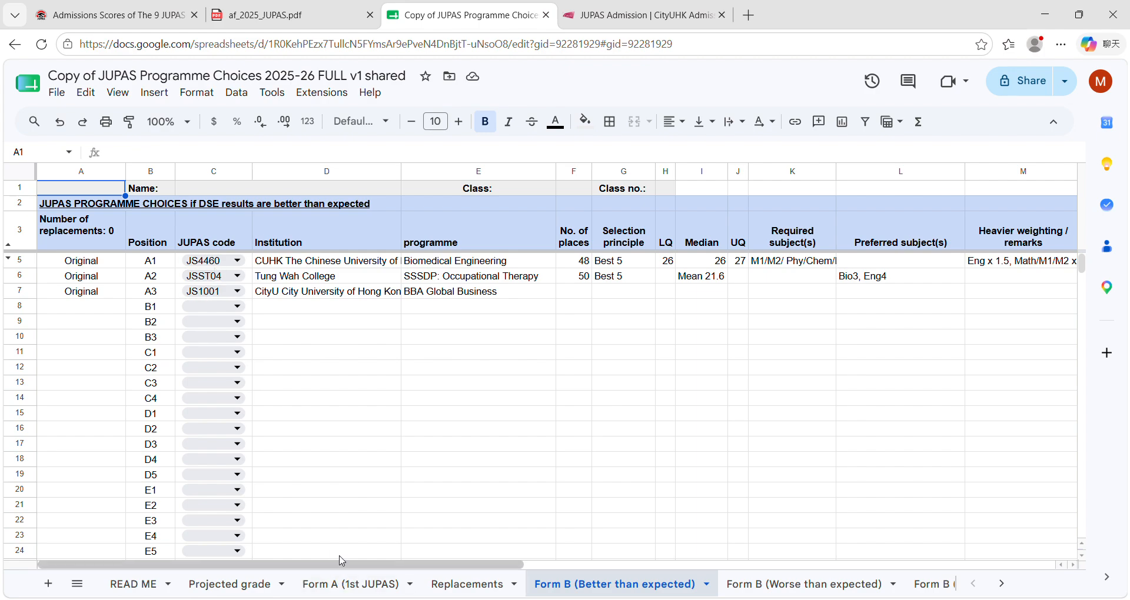
double_click(225, 306)
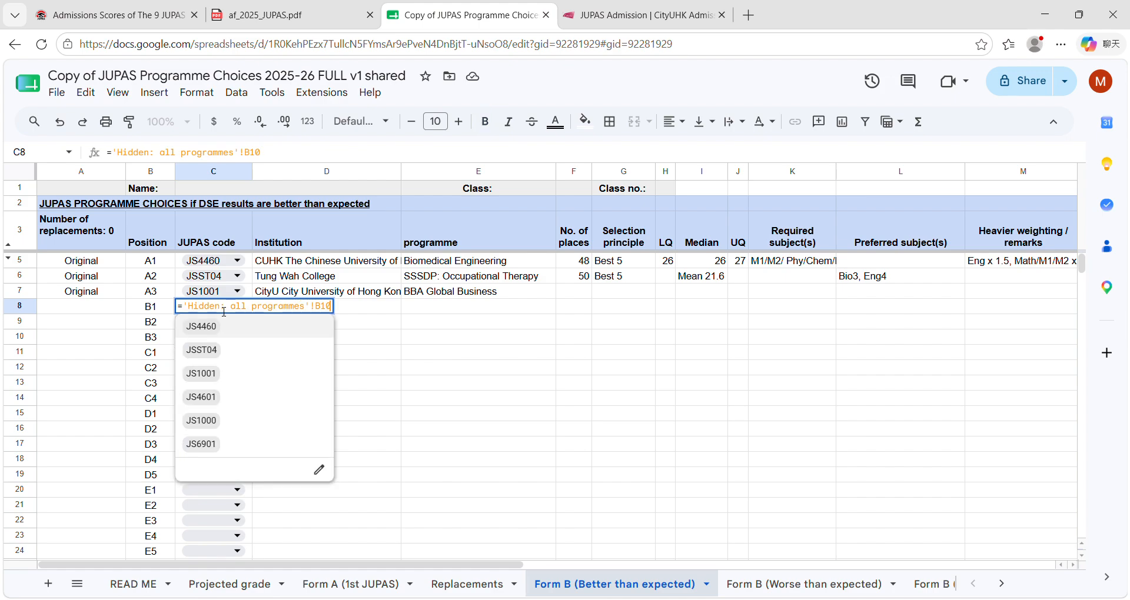
click(247, 425)
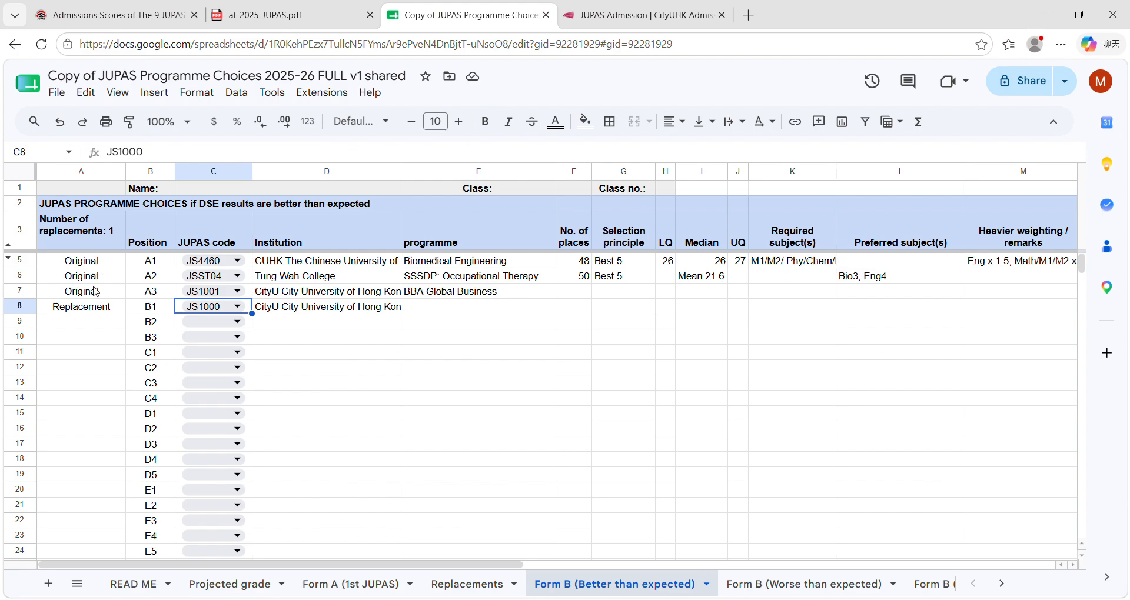
Step: Check the Form A and Replacements sheets, and set choice A3 in Form B (Better than expected) to JS6901
click(326, 583)
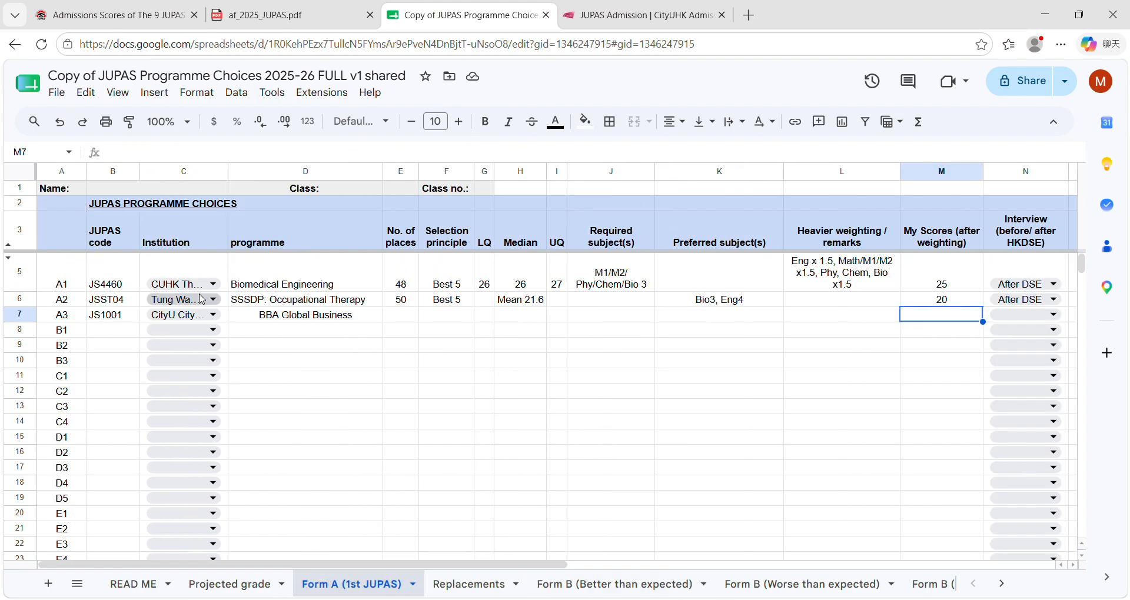
click(453, 580)
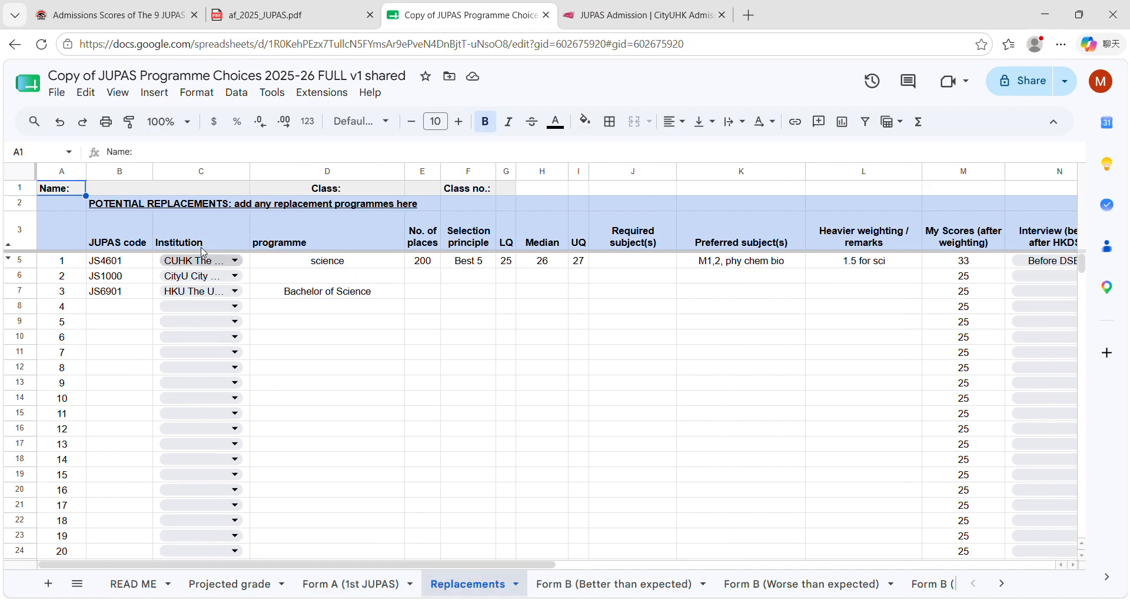
click(572, 582)
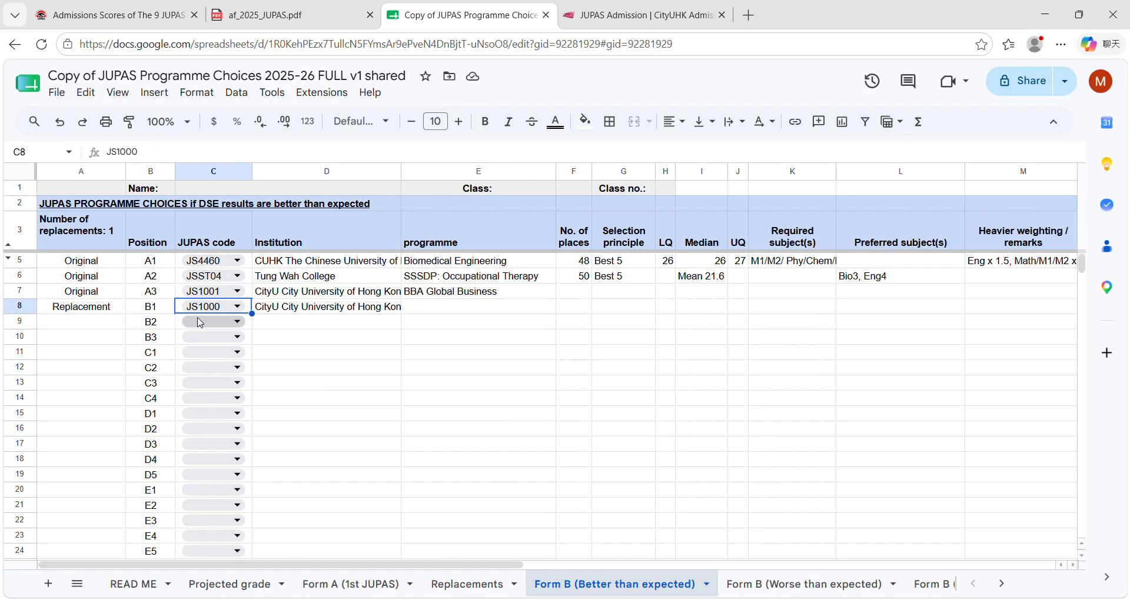
click(215, 292)
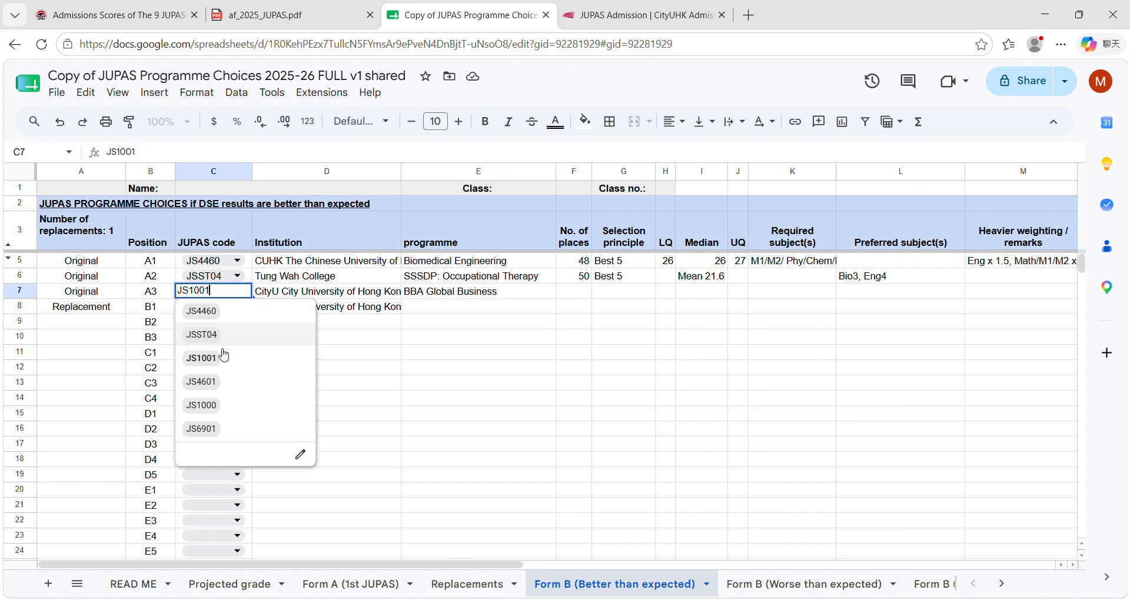
click(218, 430)
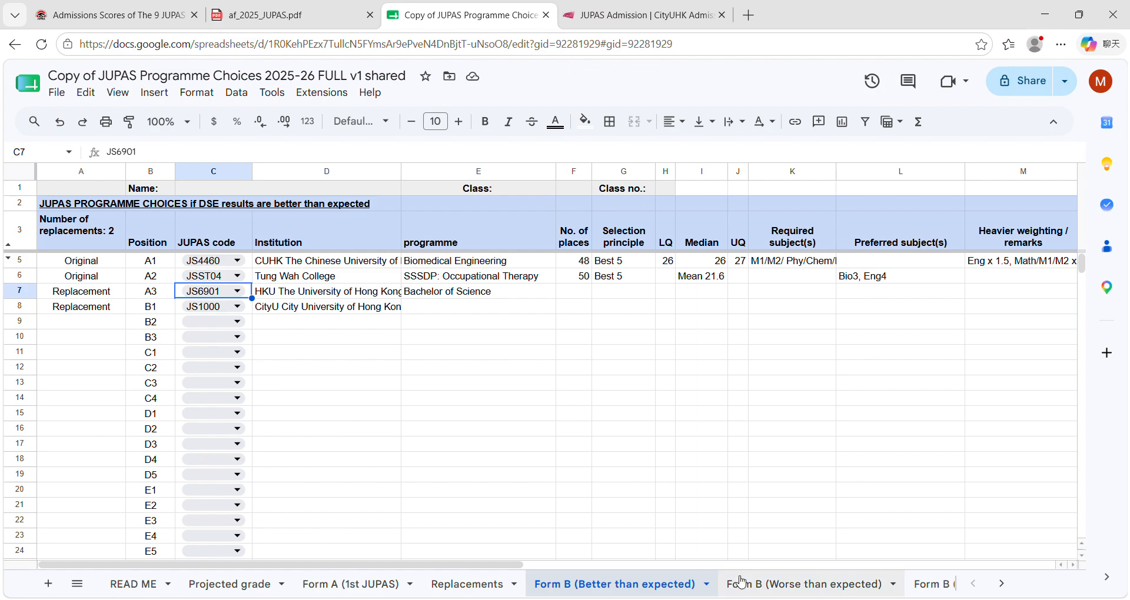
Step: In Form B (Worse than expected), set the JUPAS code of choice A2 to JS6901 and of A3 to JS1001
click(783, 591)
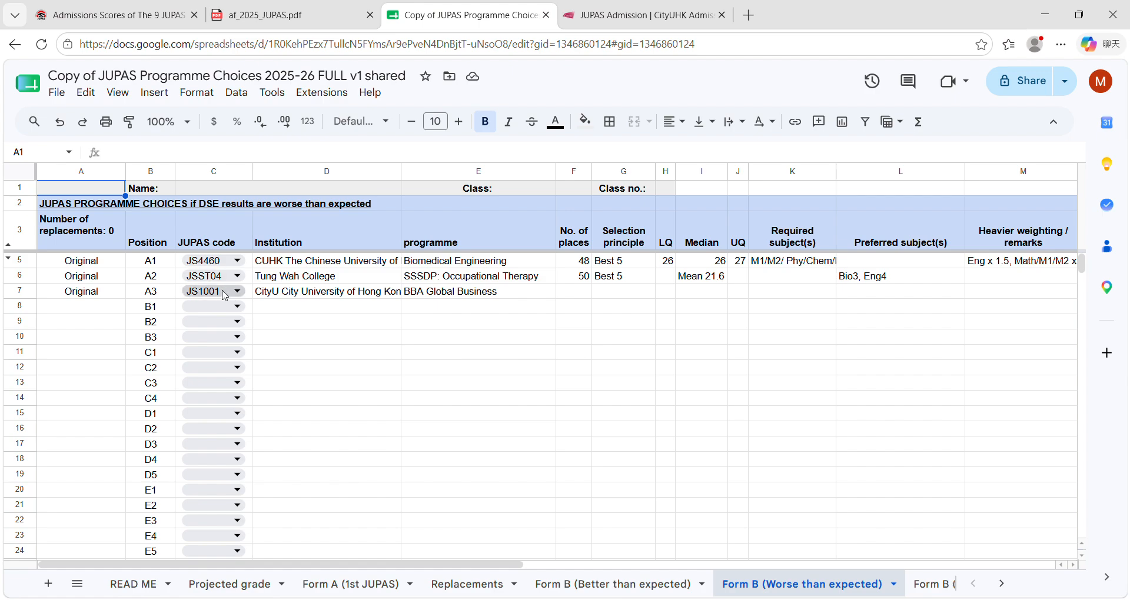
click(222, 277)
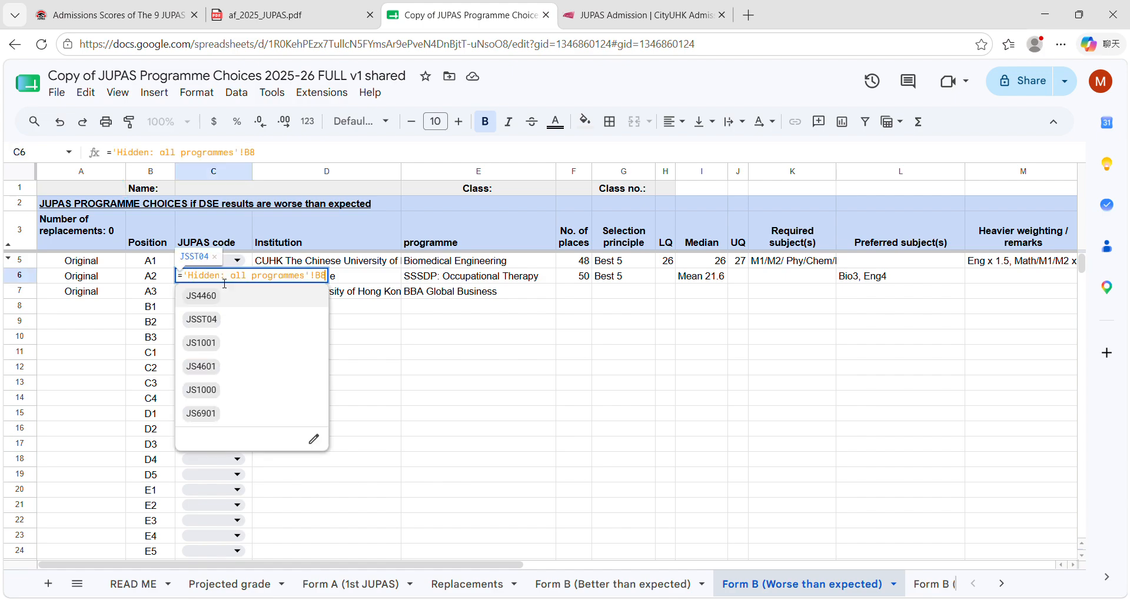
click(202, 414)
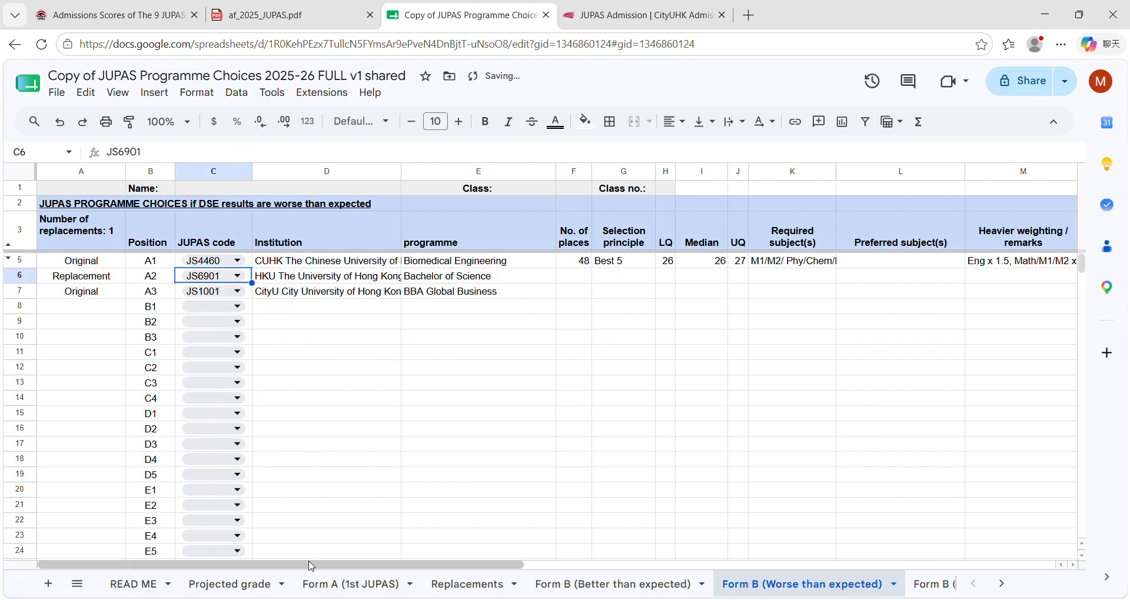
click(223, 291)
click(215, 363)
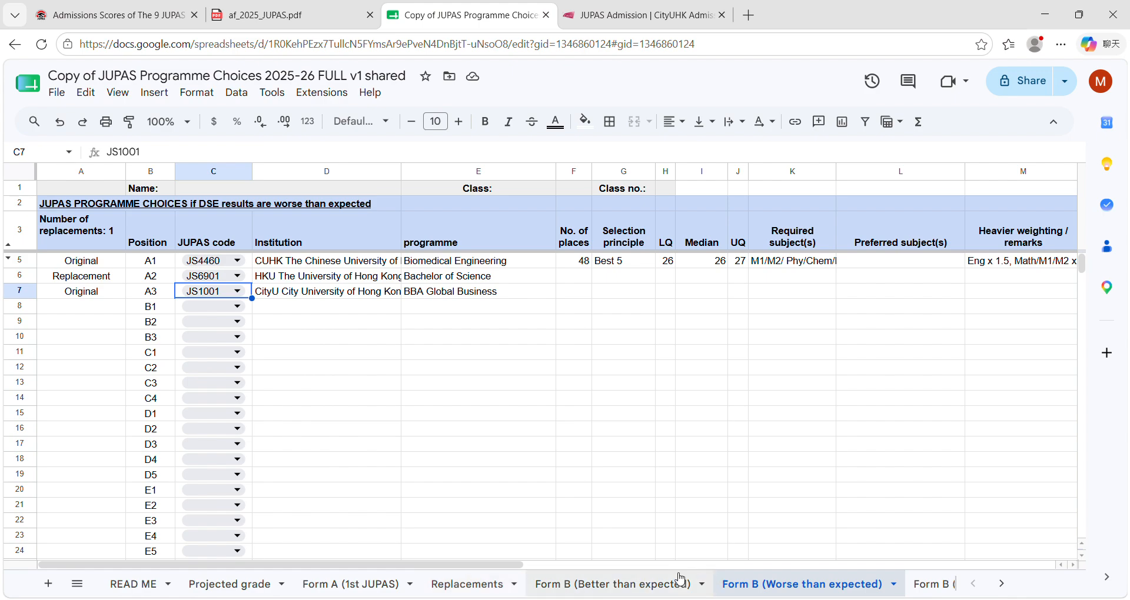
Step: Open Form B (Additional information) and examine the conditional offer institution options and the non-JUPAS tables
click(933, 584)
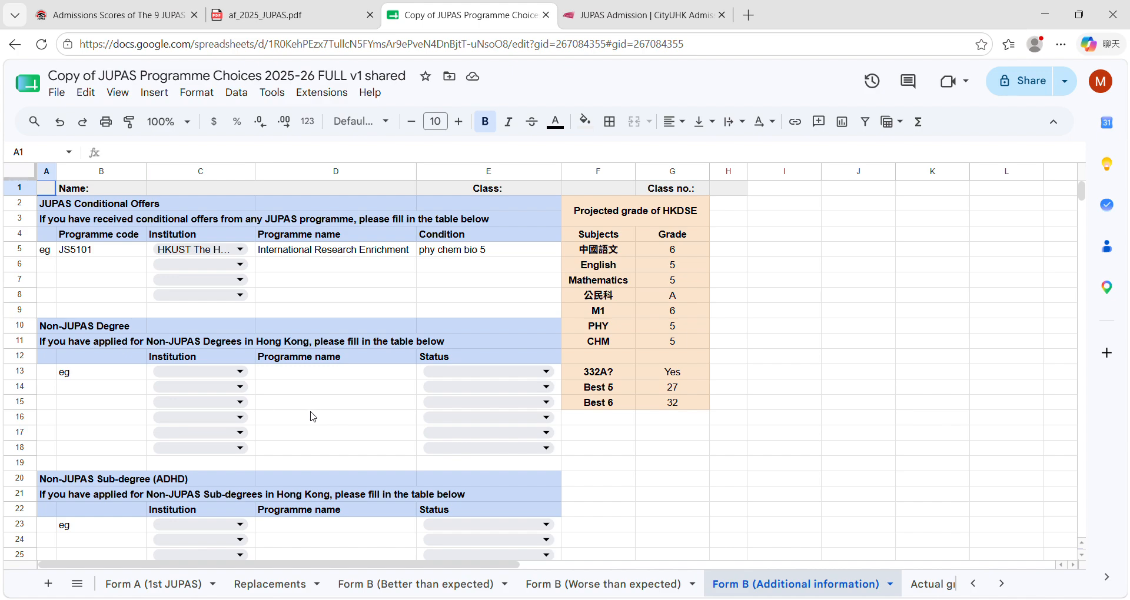
click(237, 268)
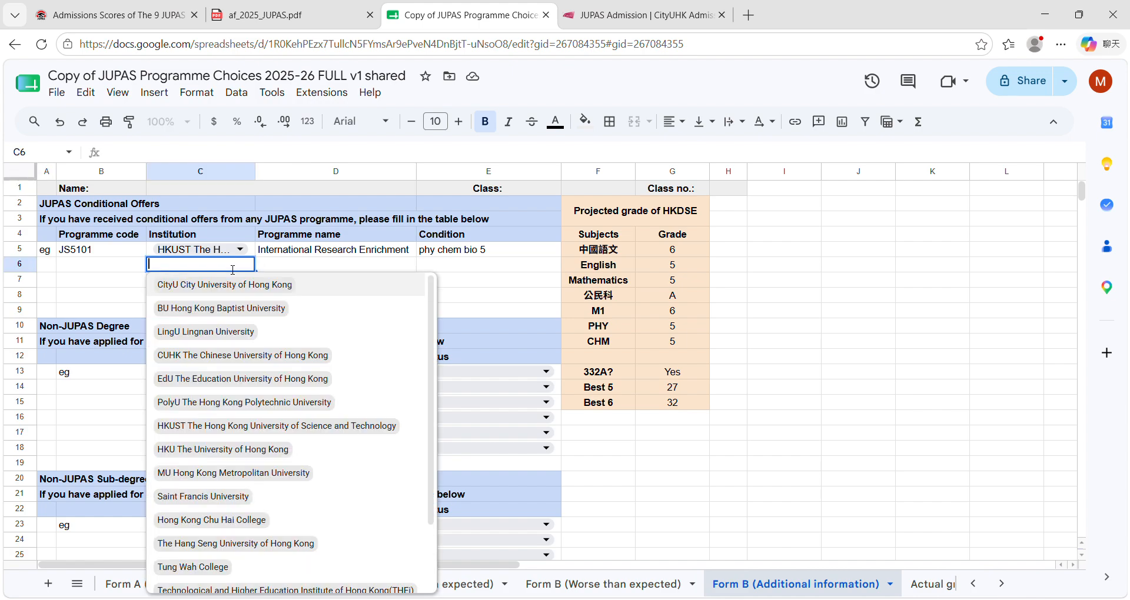
click(437, 282)
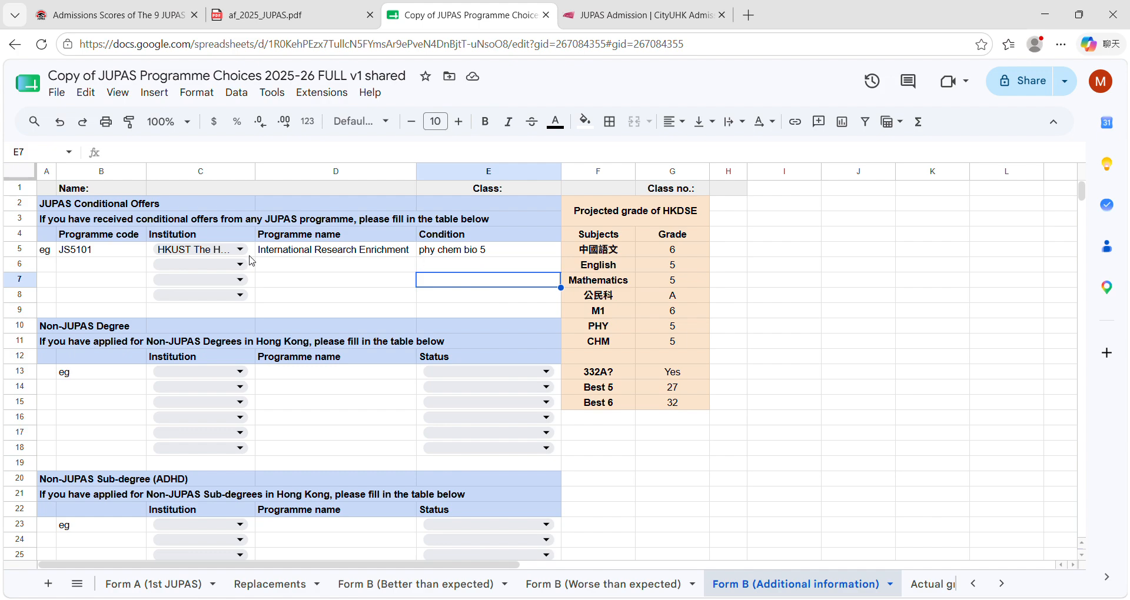
scroll(355, 275, down, 2)
scroll(355, 275, up, 2)
scroll(340, 355, down, 2)
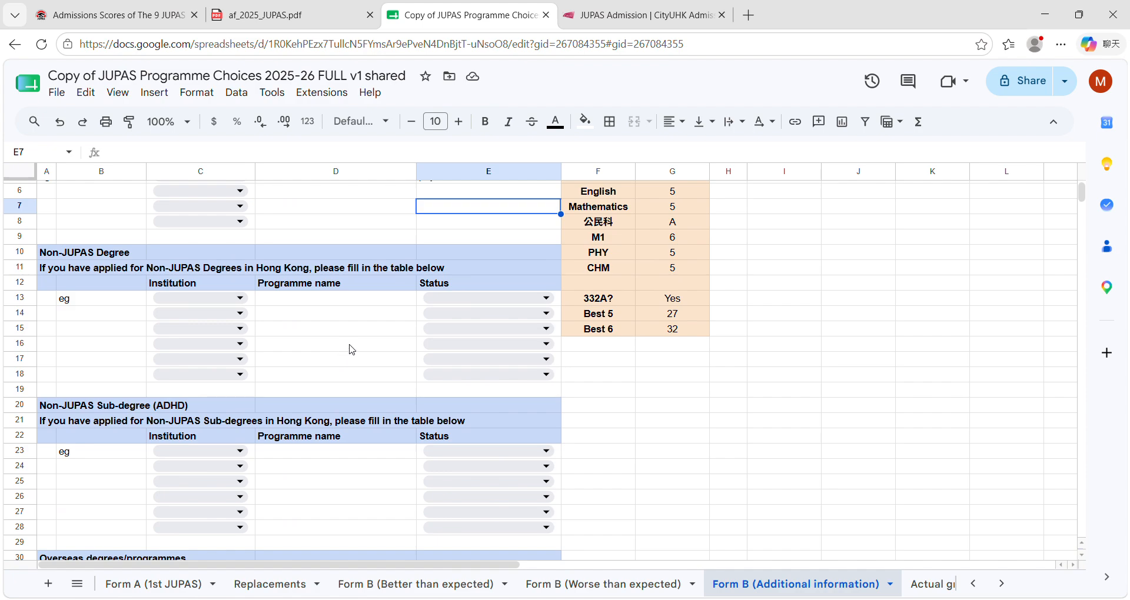
scroll(351, 349, down, 2)
scroll(347, 347, up, 2)
Step: View the institution and status options for the first Non-JUPAS Sub-degree (ADHD) entry without choosing any
click(238, 454)
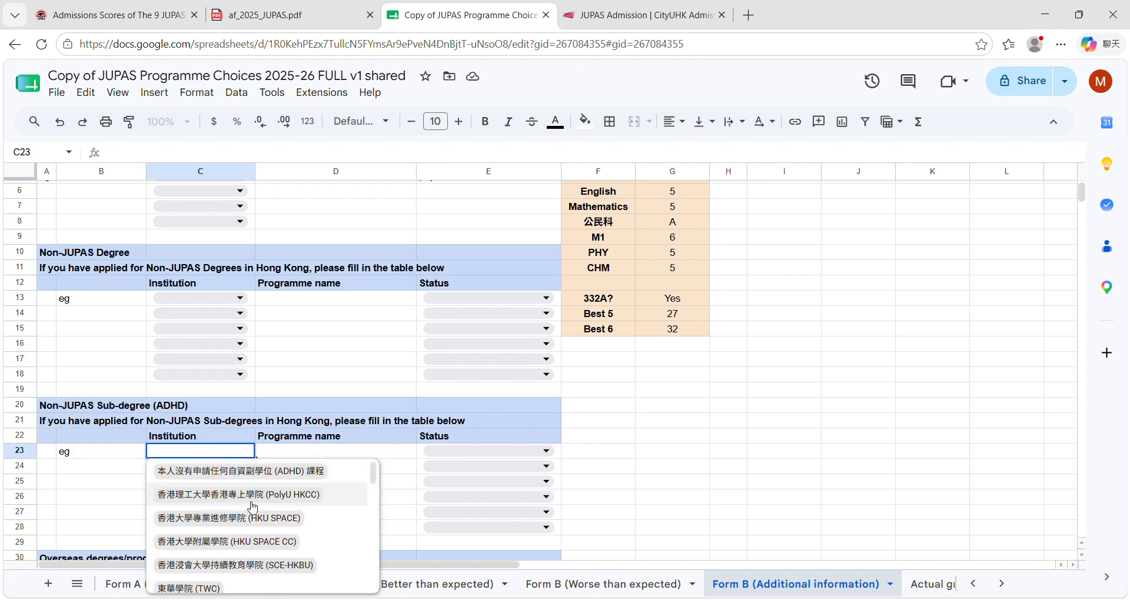
click(405, 460)
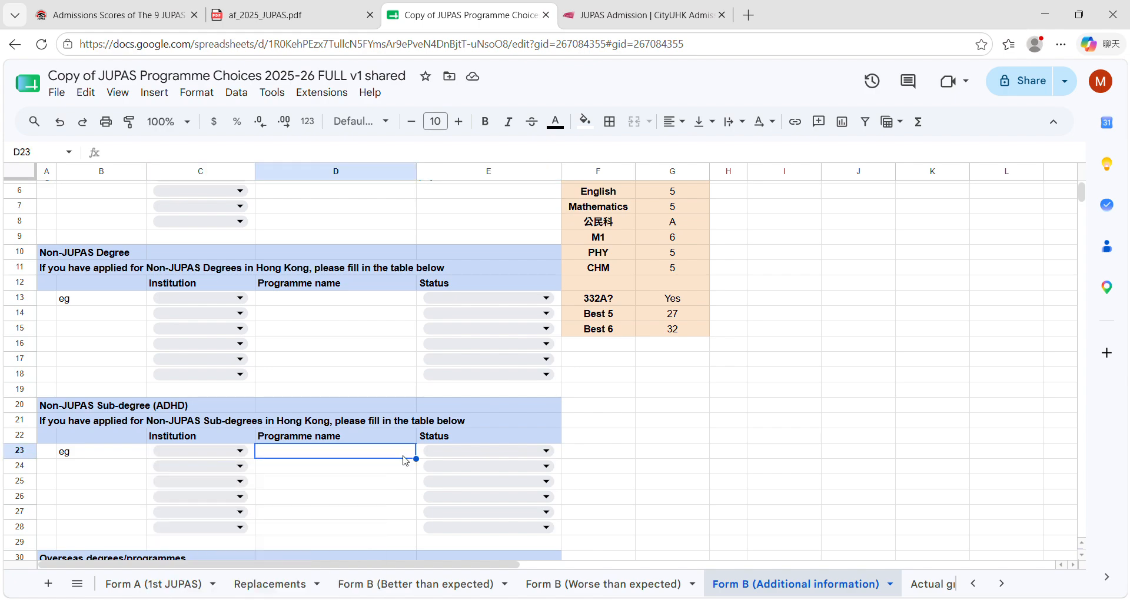
click(460, 457)
click(376, 455)
click(448, 456)
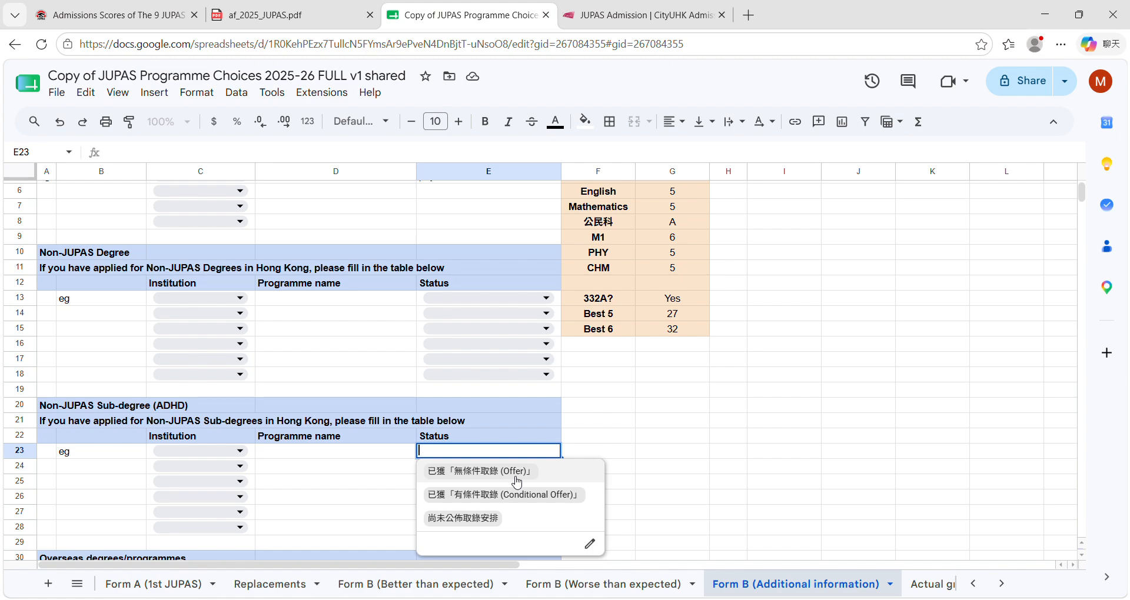
click(350, 482)
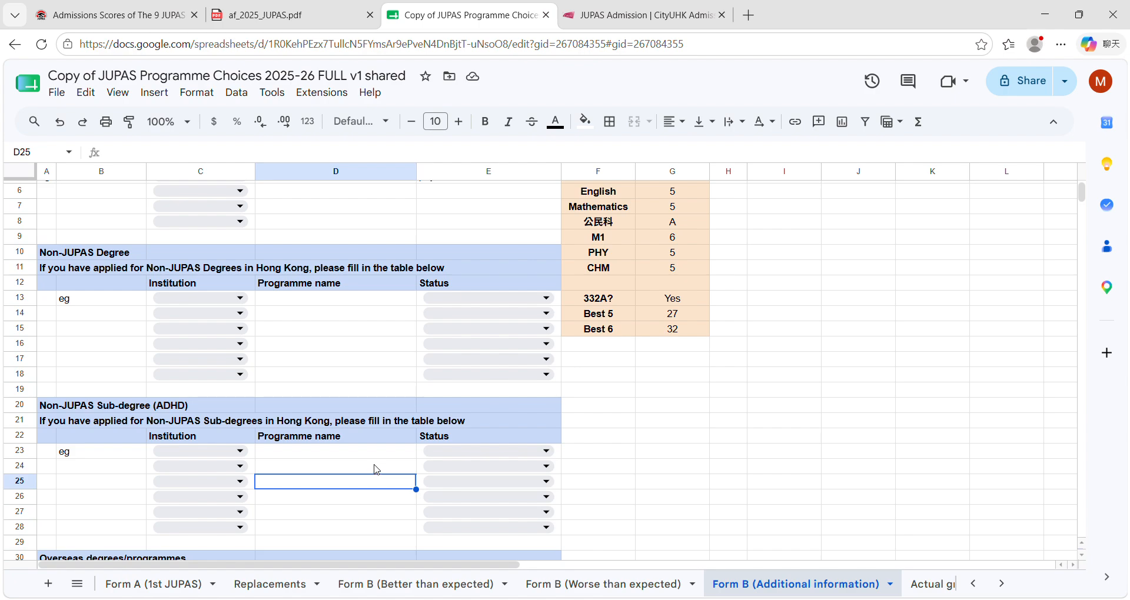
Step: View the region options for the first entry of the Overseas degrees/programmes table without choosing any
scroll(378, 469, down, 5)
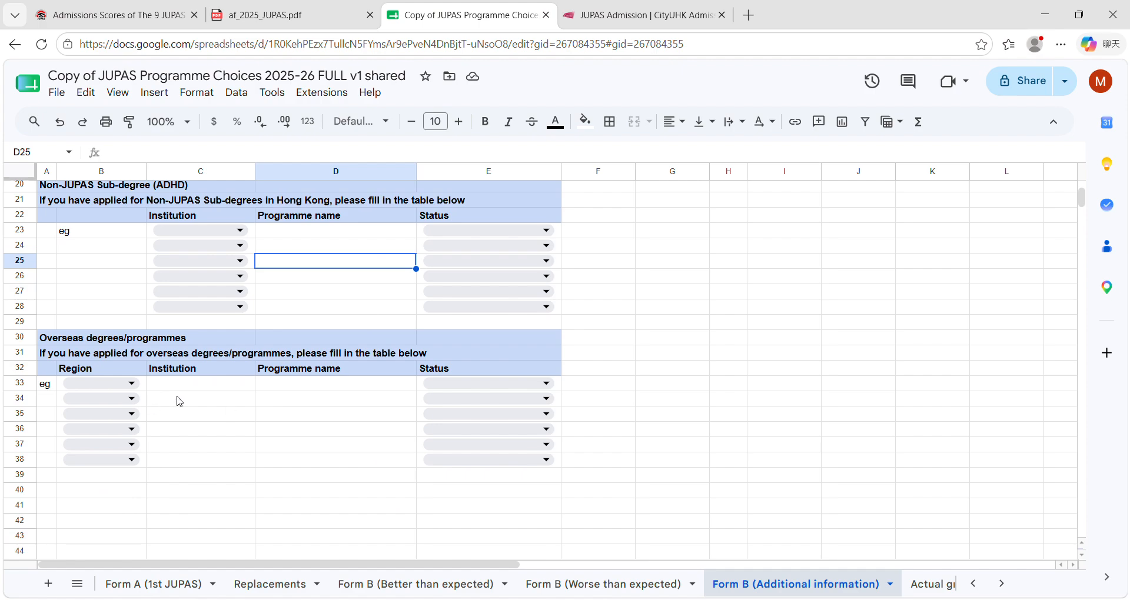
click(127, 389)
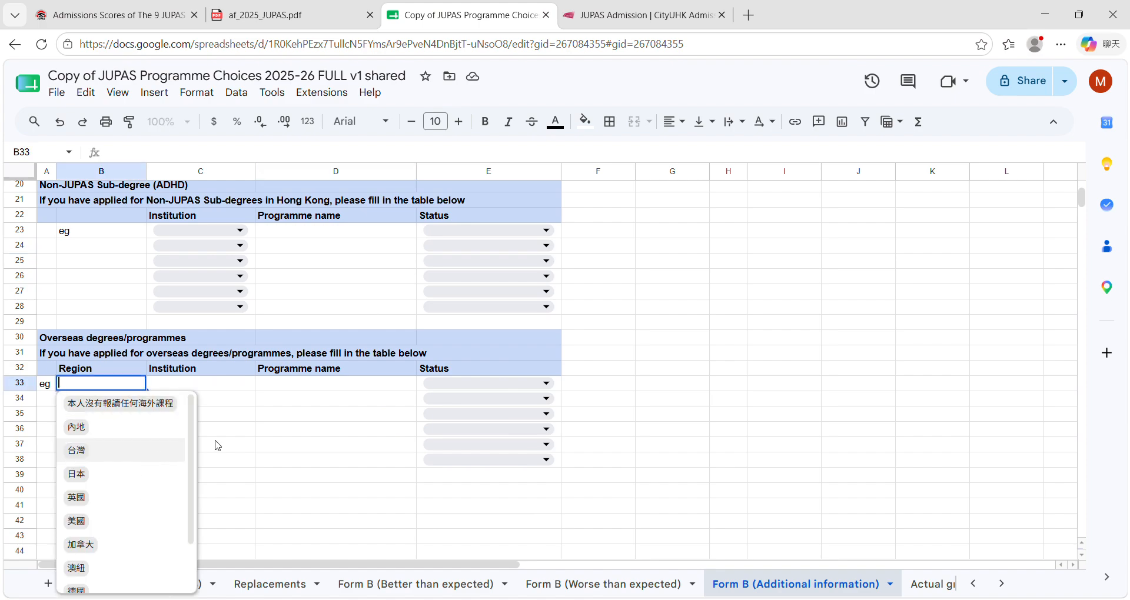
click(247, 416)
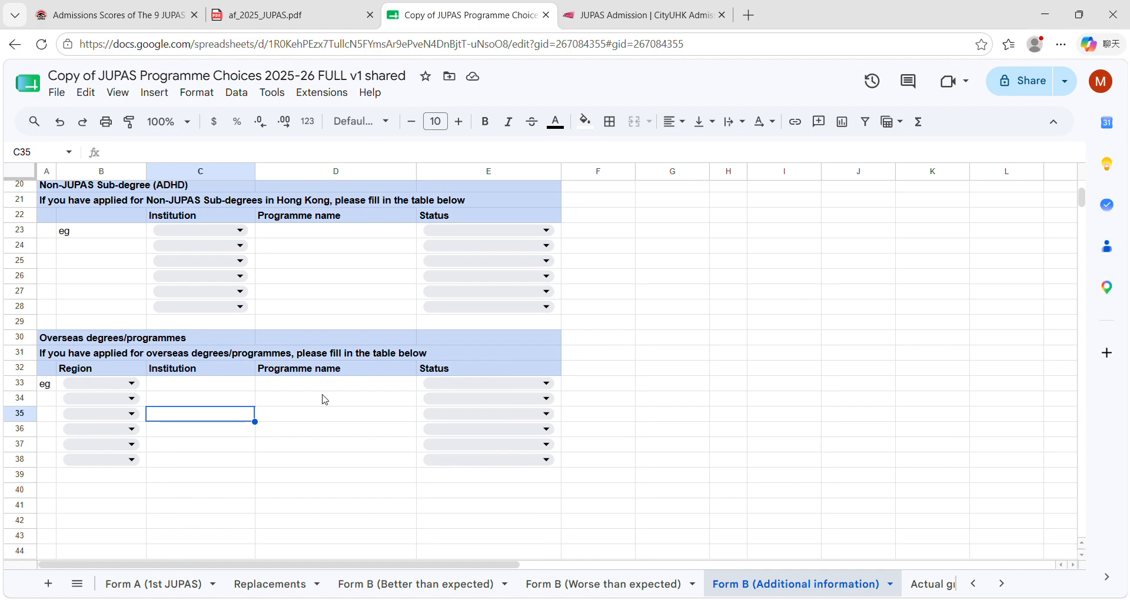
Step: In the Actual grade sheet, enter 中國語文 4, English 4, Mathematics 7, 公民科 A, M1 3, CHM 6 and PHY 5
scroll(343, 428, up, 5)
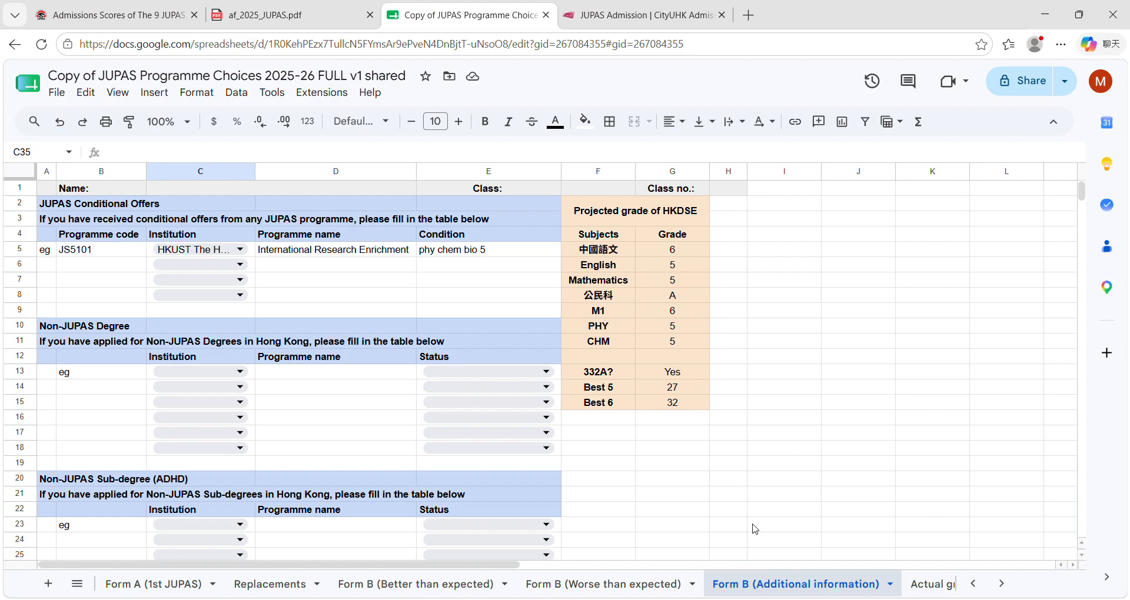
click(1002, 583)
click(1003, 584)
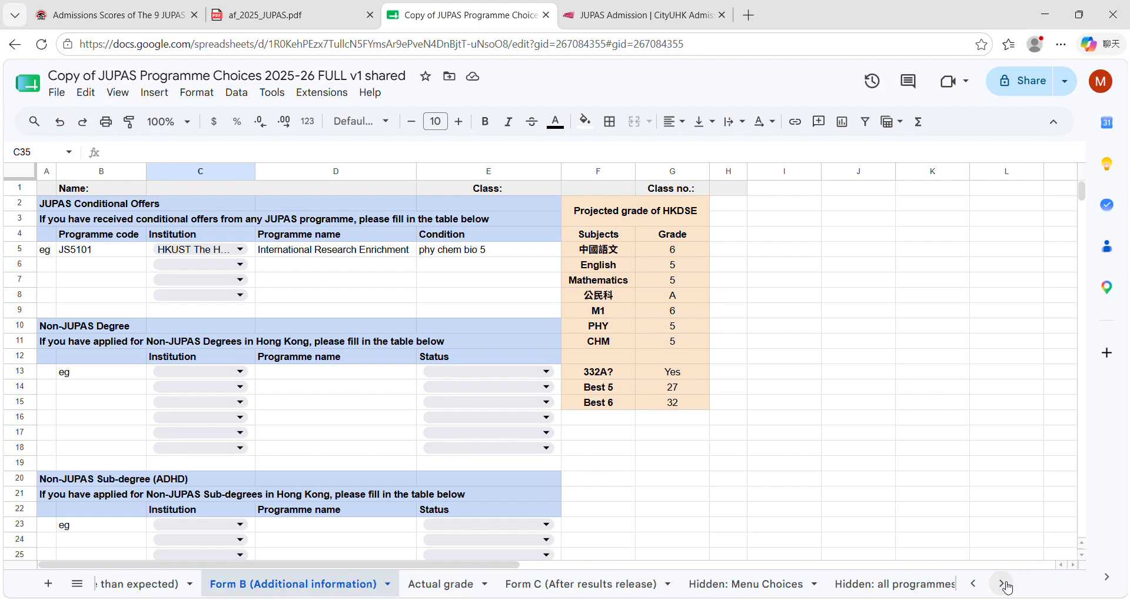
click(419, 584)
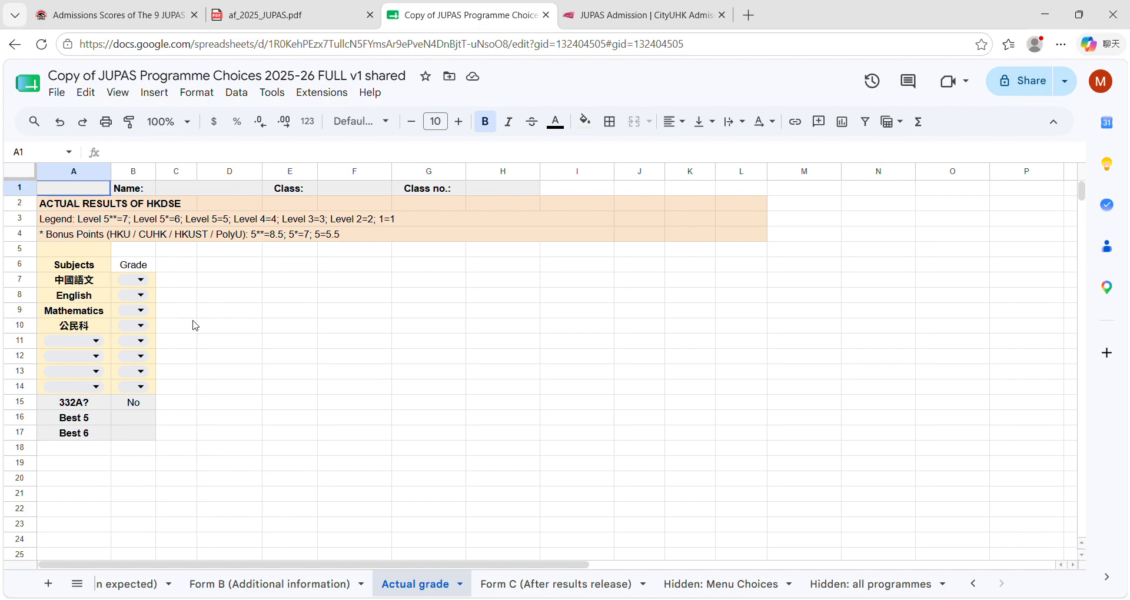
click(141, 280)
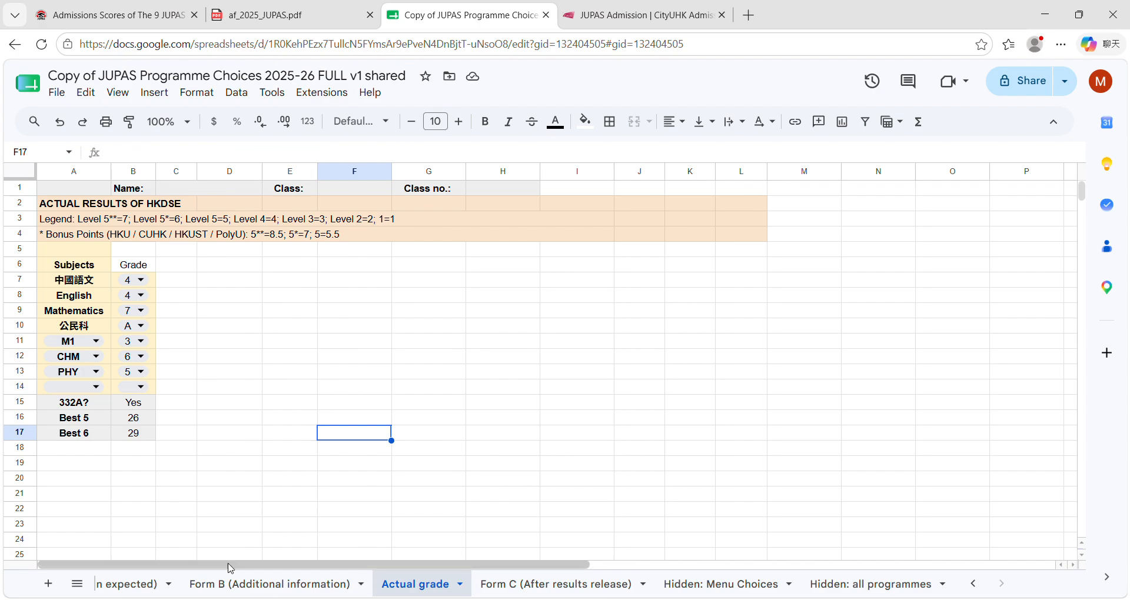
Step: In Form C (After results release), choose JSST04 as the JUPAS code for choice A2
click(482, 584)
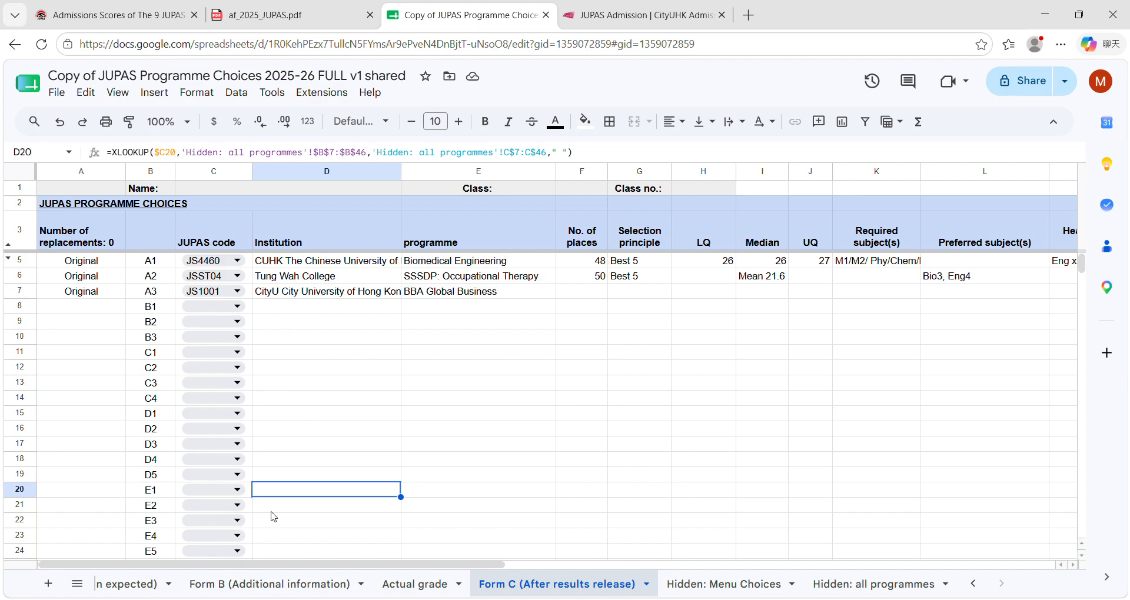
click(235, 279)
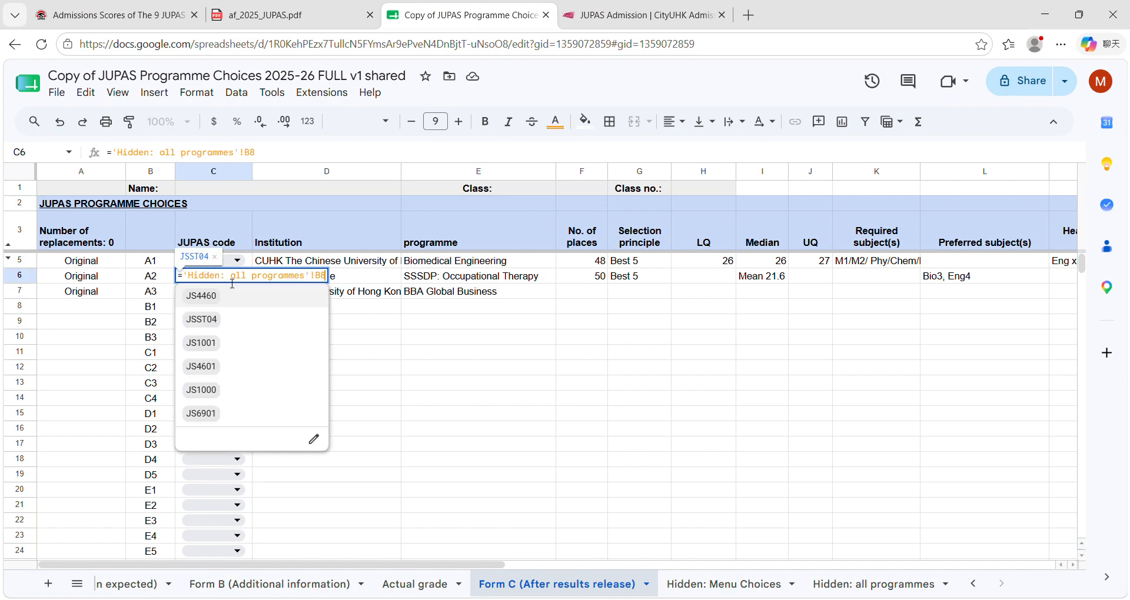
click(226, 320)
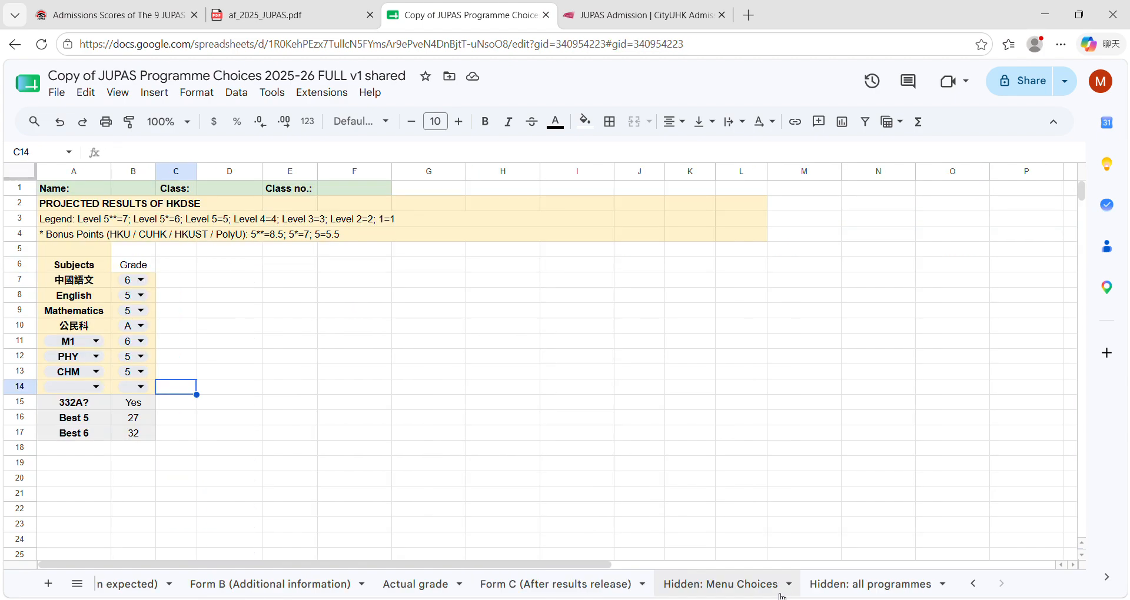
click(548, 586)
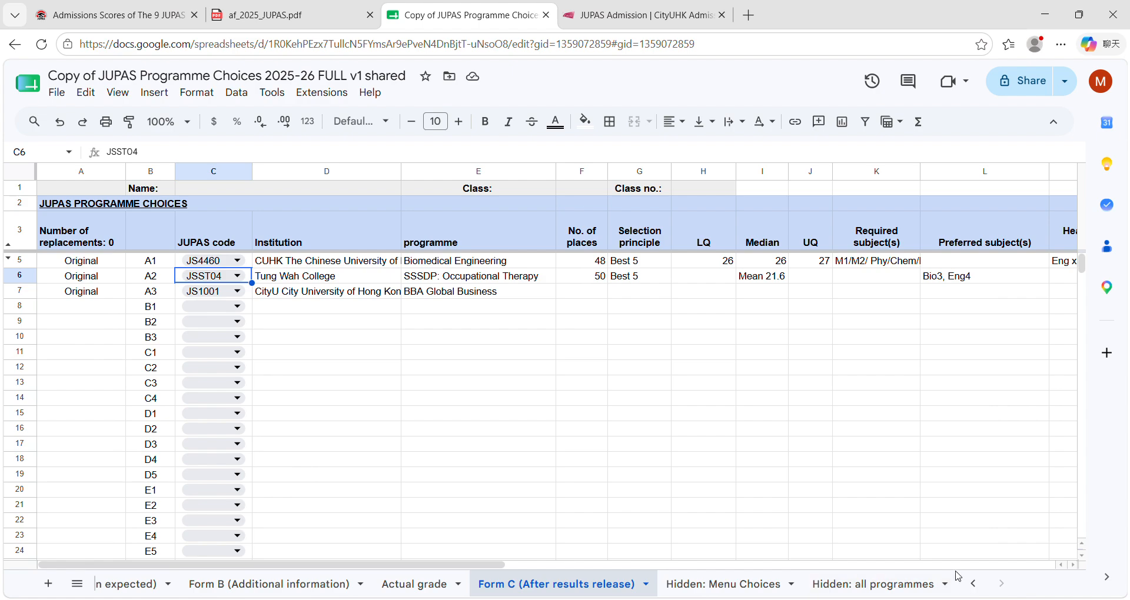
Step: Return to the first sheets and review Projected grade and Form A (1st JUPAS)
click(976, 584)
click(975, 585)
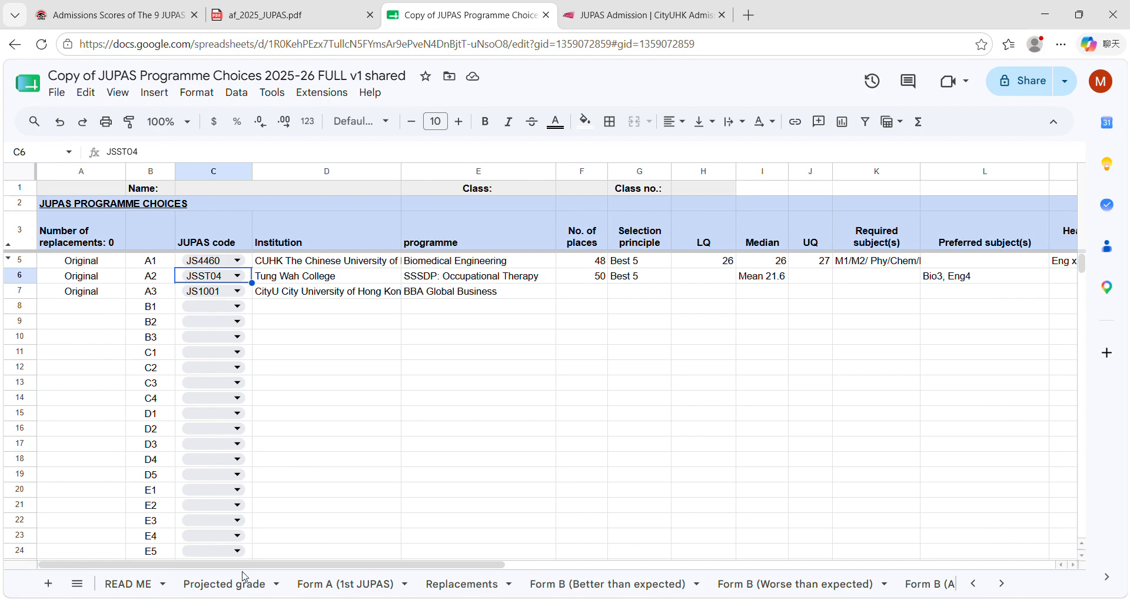
click(231, 585)
click(292, 587)
click(236, 584)
click(318, 585)
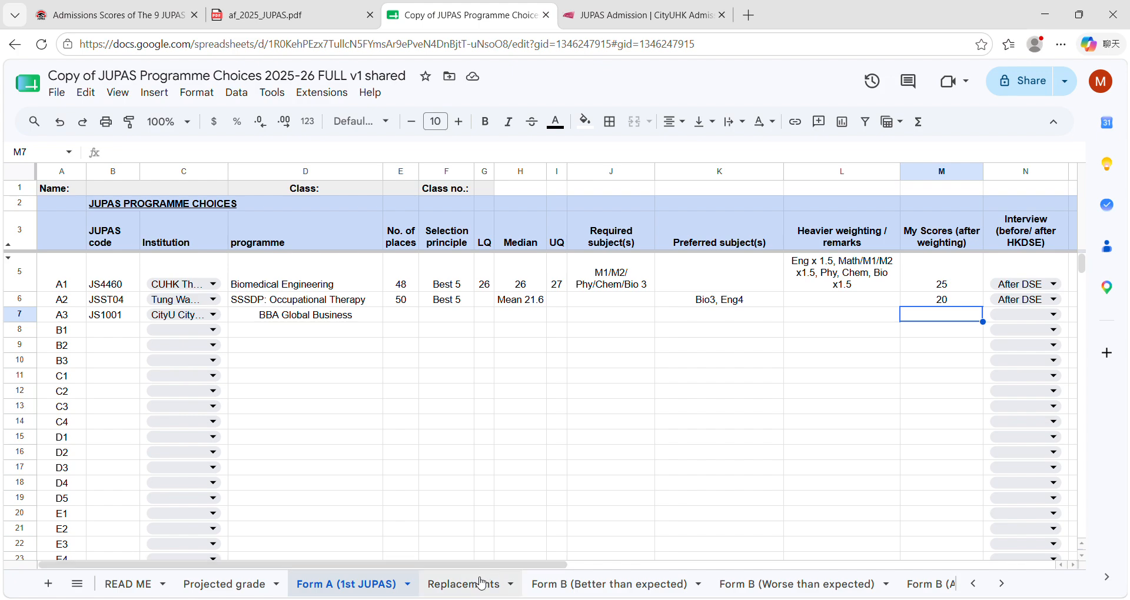
Step: Review the Replacements sheet, the three Form B sheets and Form C (After results release) in order
click(481, 584)
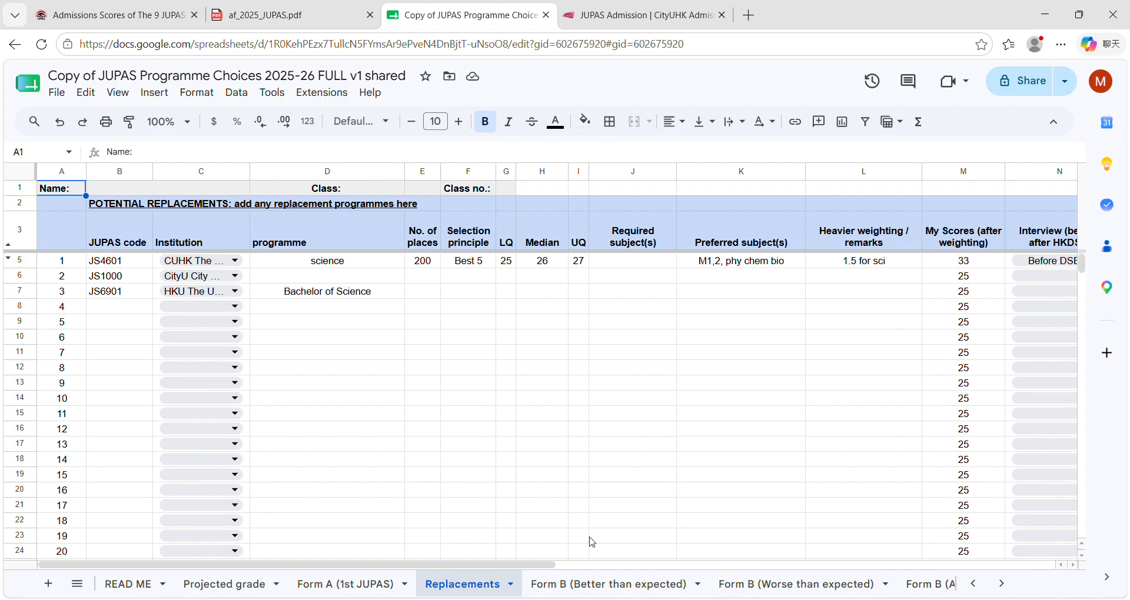
click(589, 583)
click(728, 591)
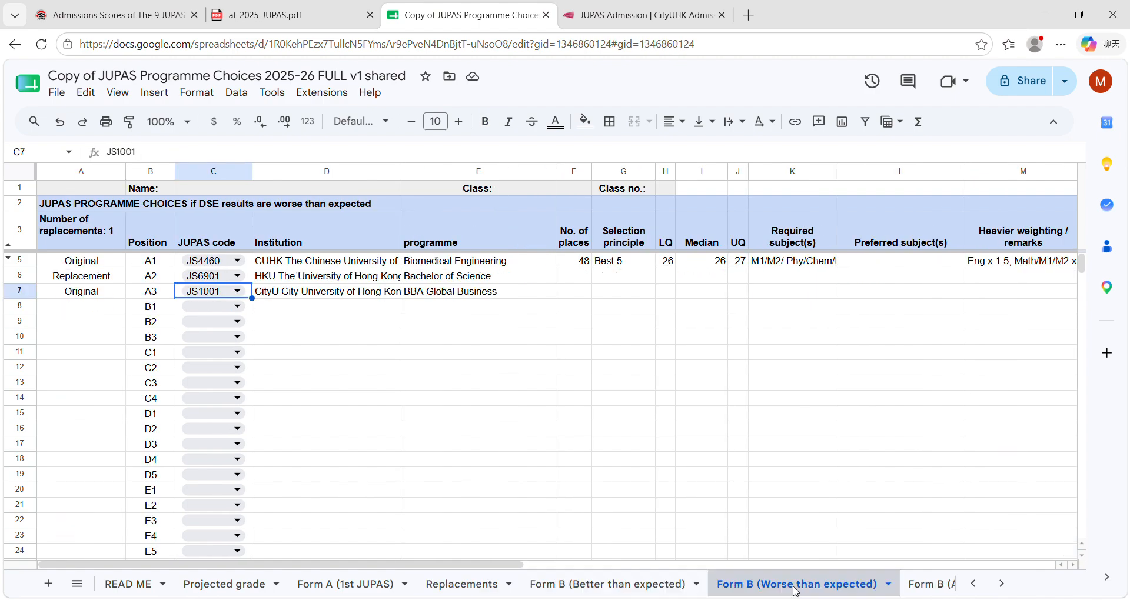
click(918, 585)
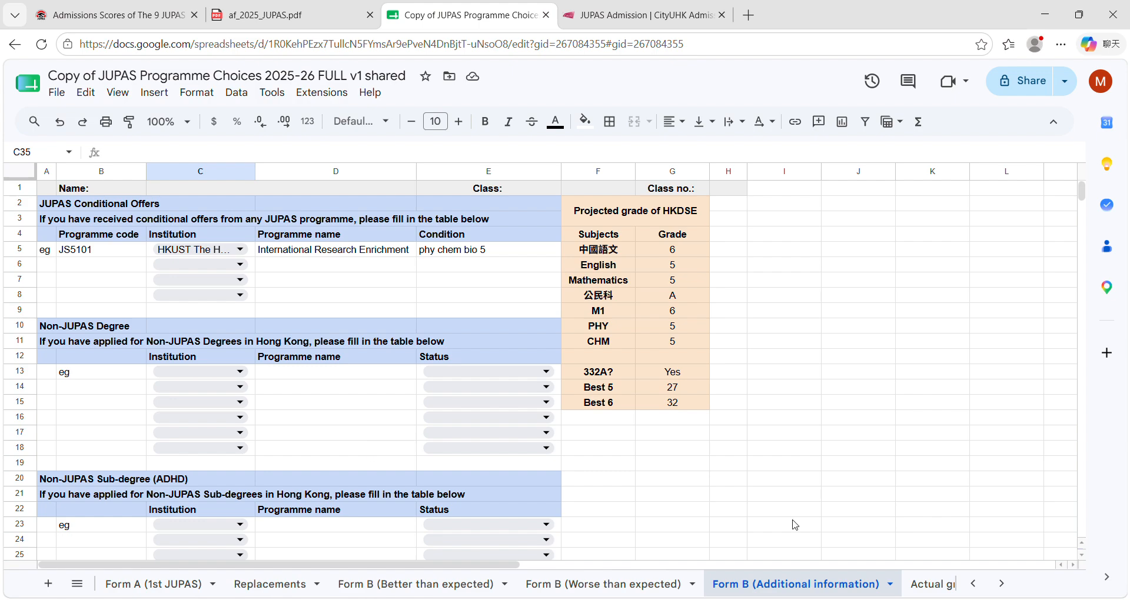
click(1001, 584)
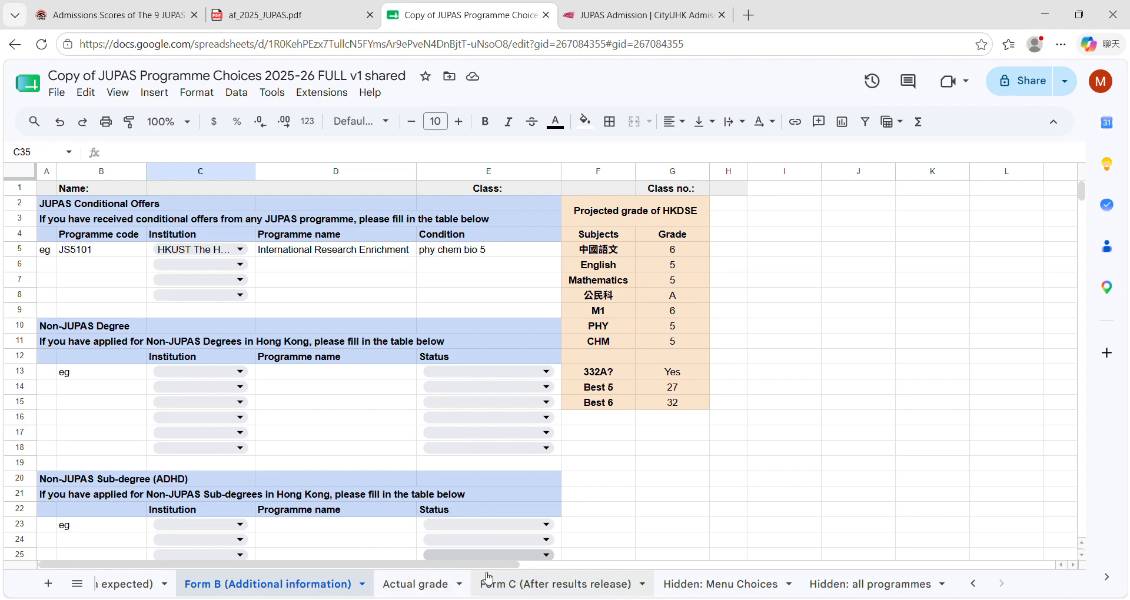
click(526, 590)
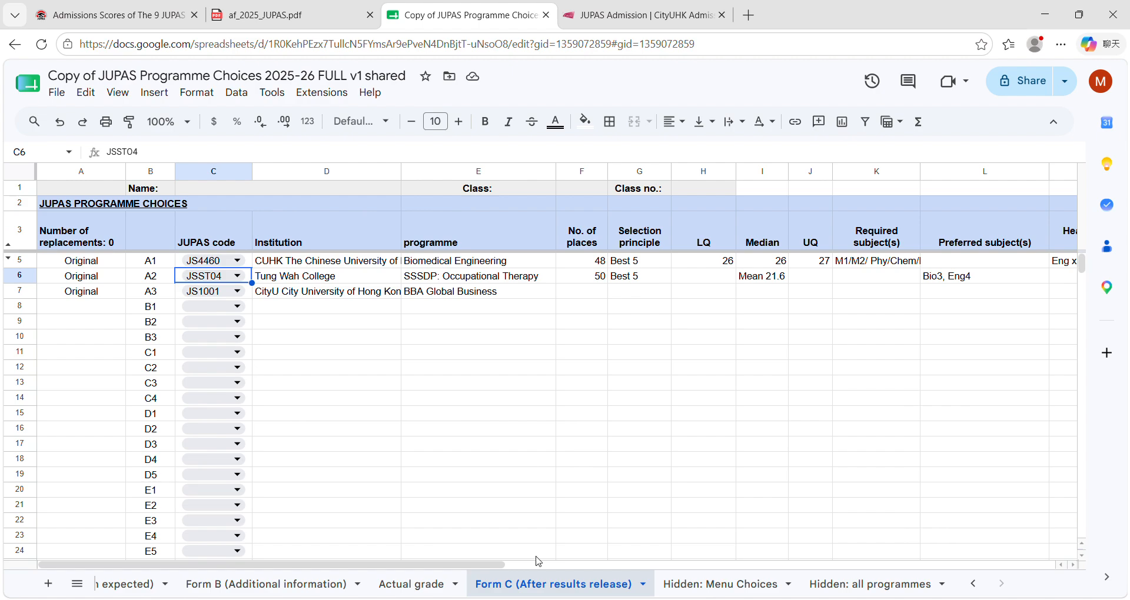
click(982, 586)
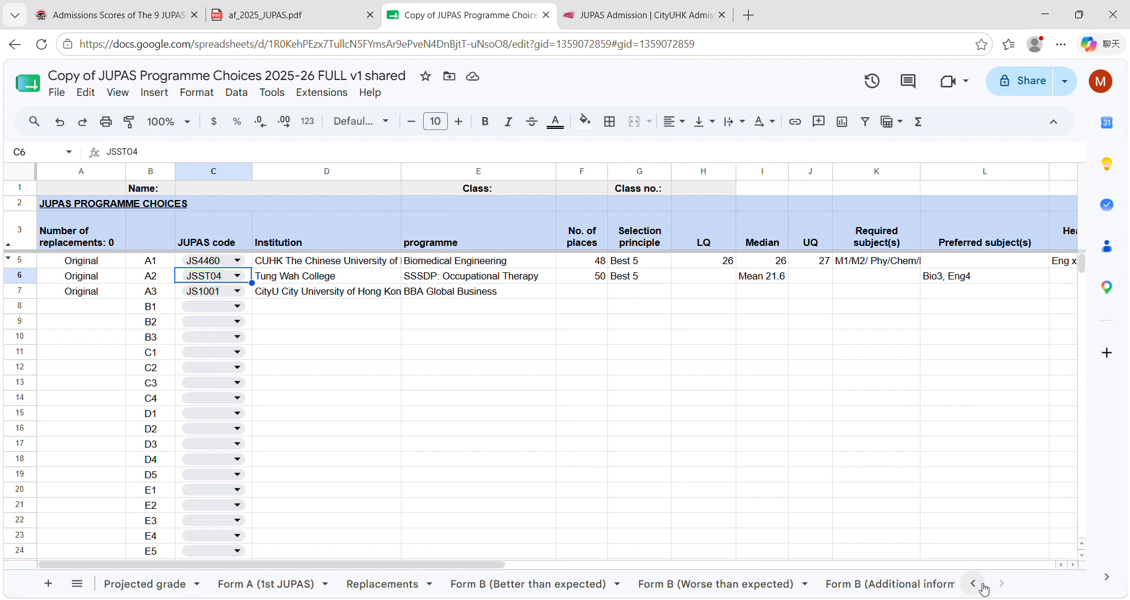